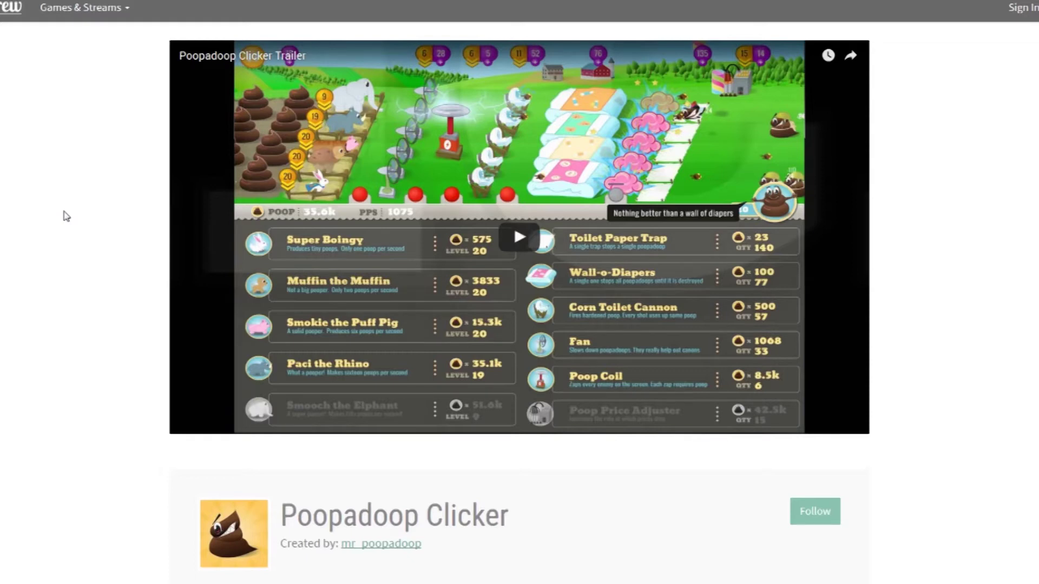
# Play the opening of the Poopadoop Clicker trailer, pause it, and read the game's description and platform details.
pyautogui.click(519, 239)
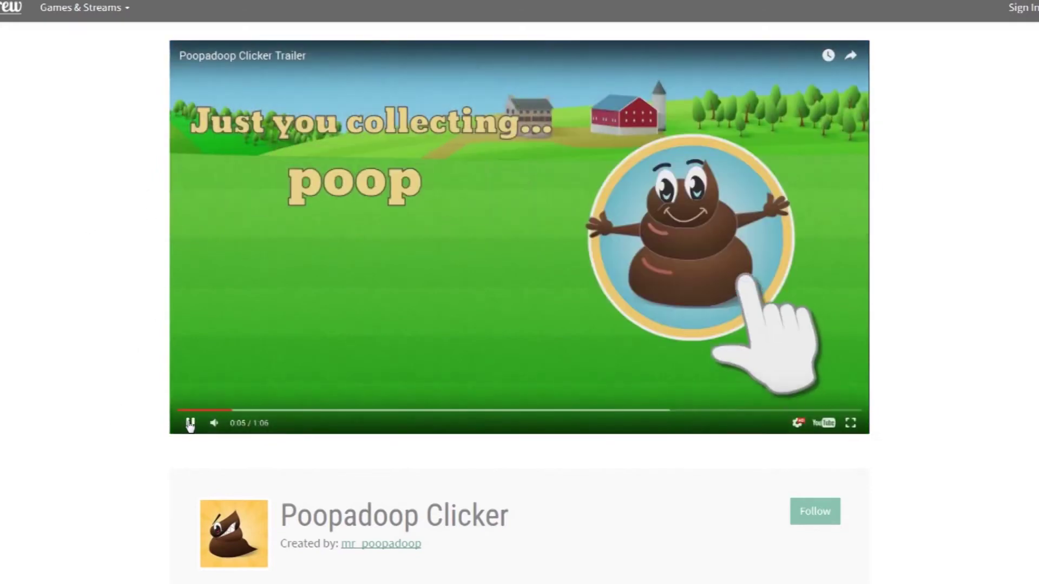
pyautogui.click(190, 424)
pyautogui.scroll(-9, 190, 424)
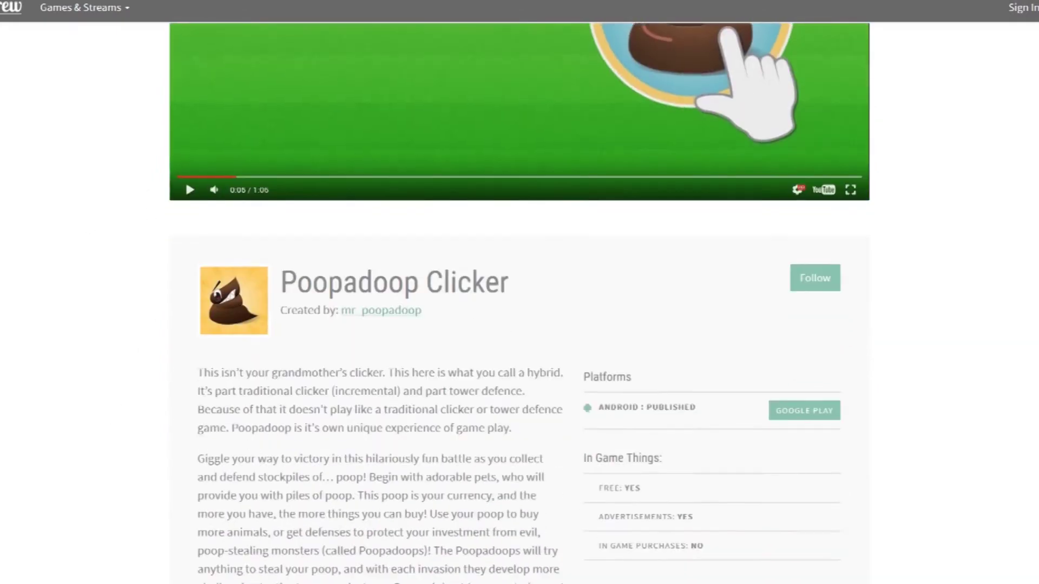
pyautogui.scroll(-1, 519, 260)
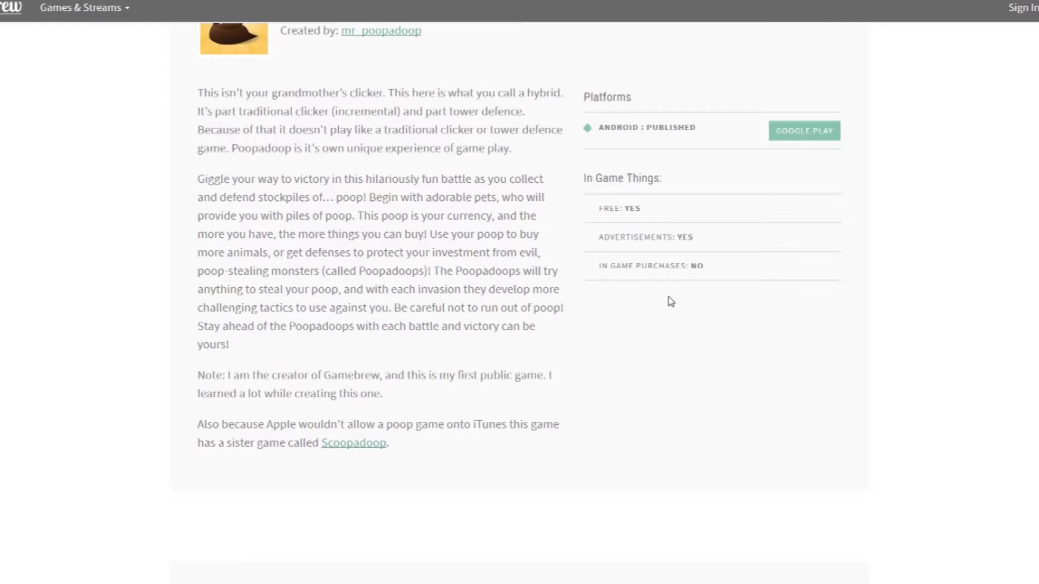
pyautogui.scroll(-9, 95, 146)
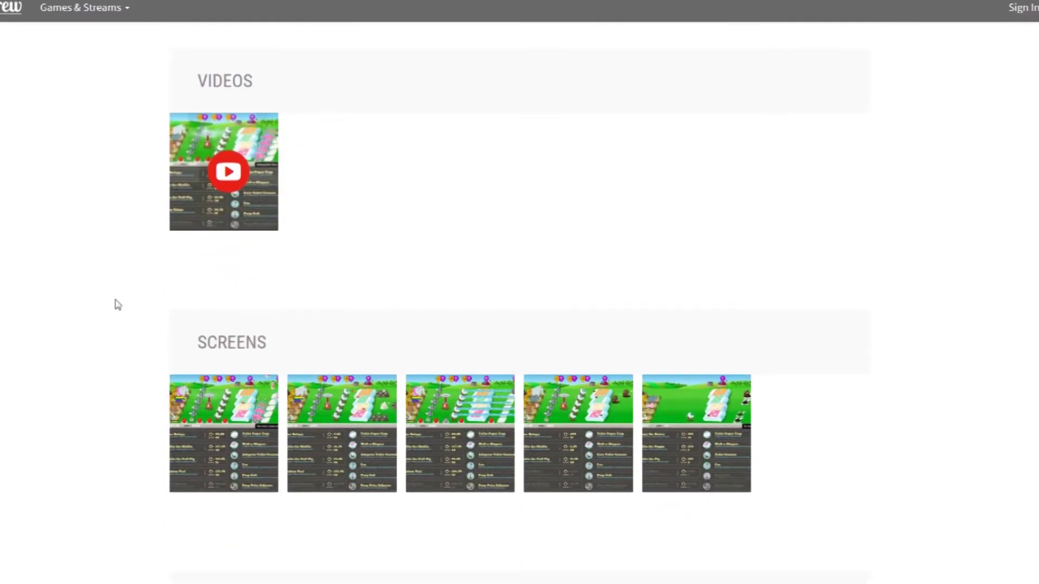
# View Poopadoop Clicker's screenshots one after another at full size, show the caption details for one, and close the gallery.
pyautogui.click(211, 414)
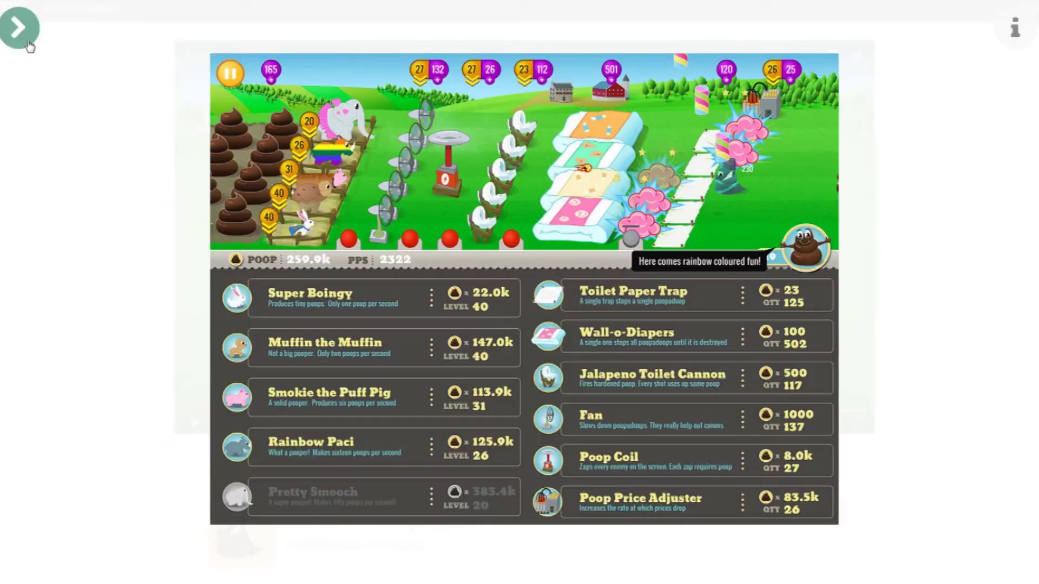
pyautogui.click(28, 44)
pyautogui.click(28, 44)
pyautogui.click(28, 43)
pyautogui.click(29, 44)
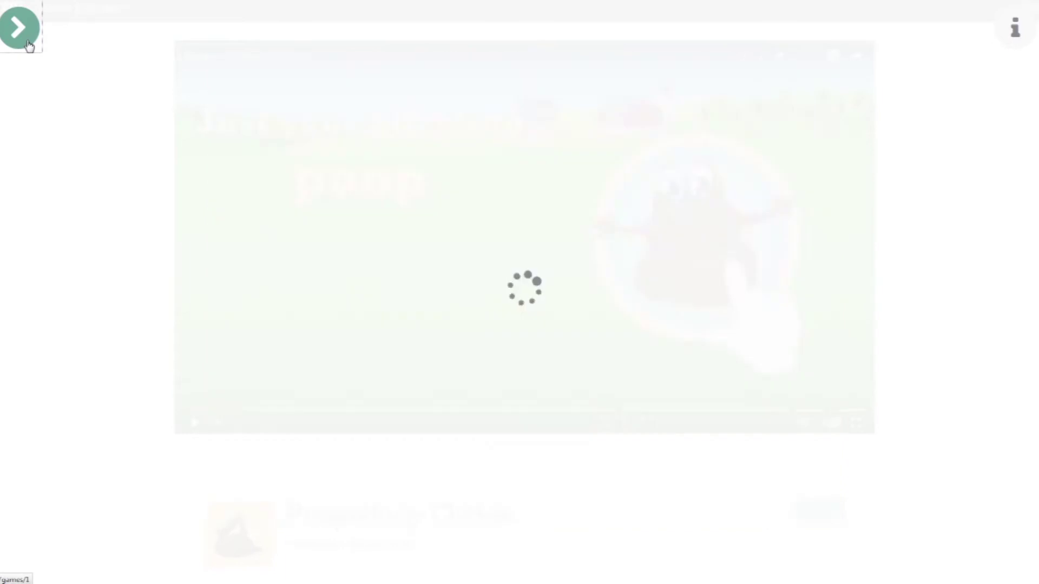
pyautogui.click(28, 43)
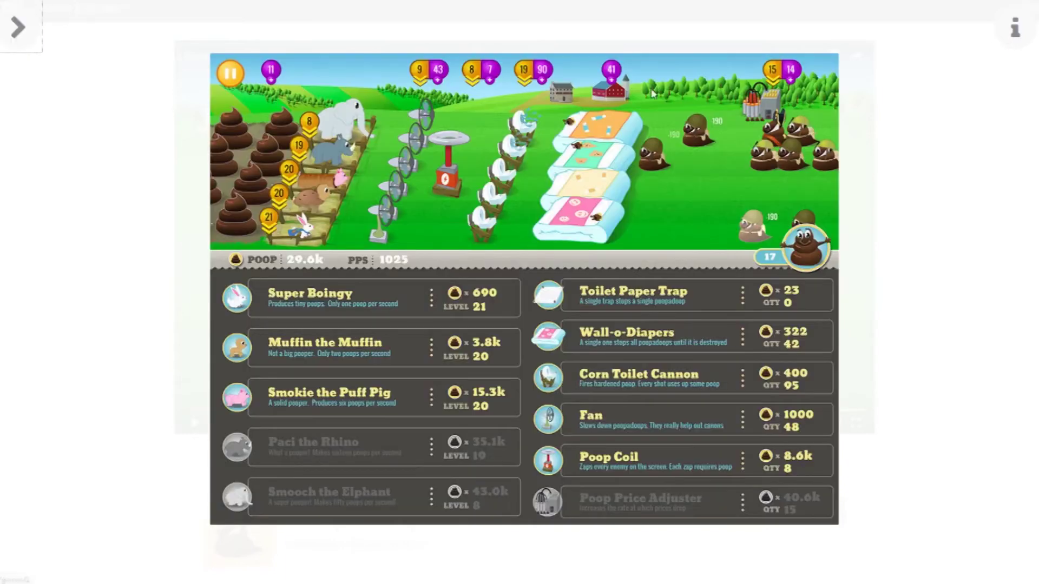
pyautogui.click(1016, 46)
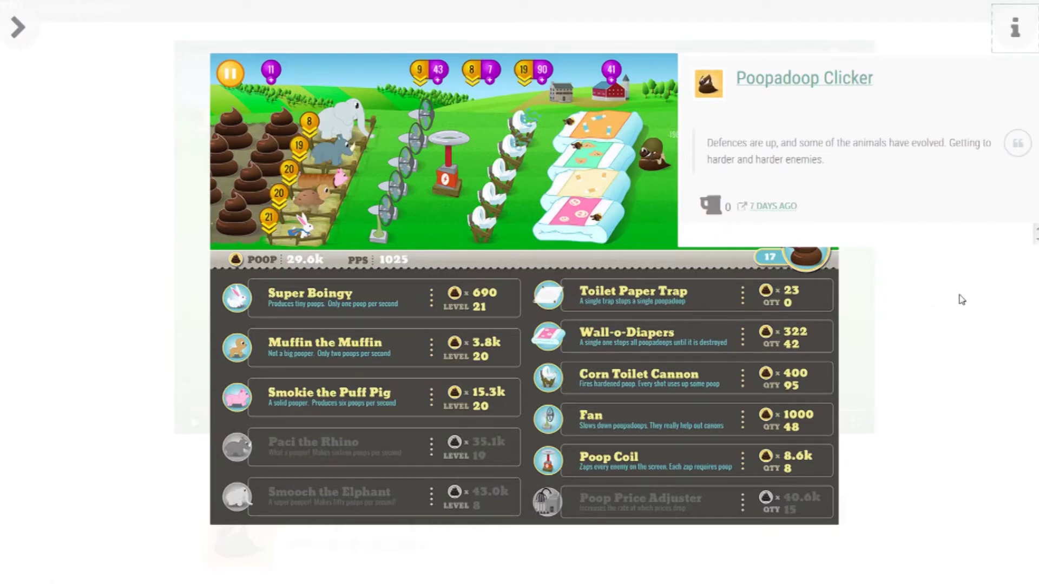
pyautogui.click(962, 297)
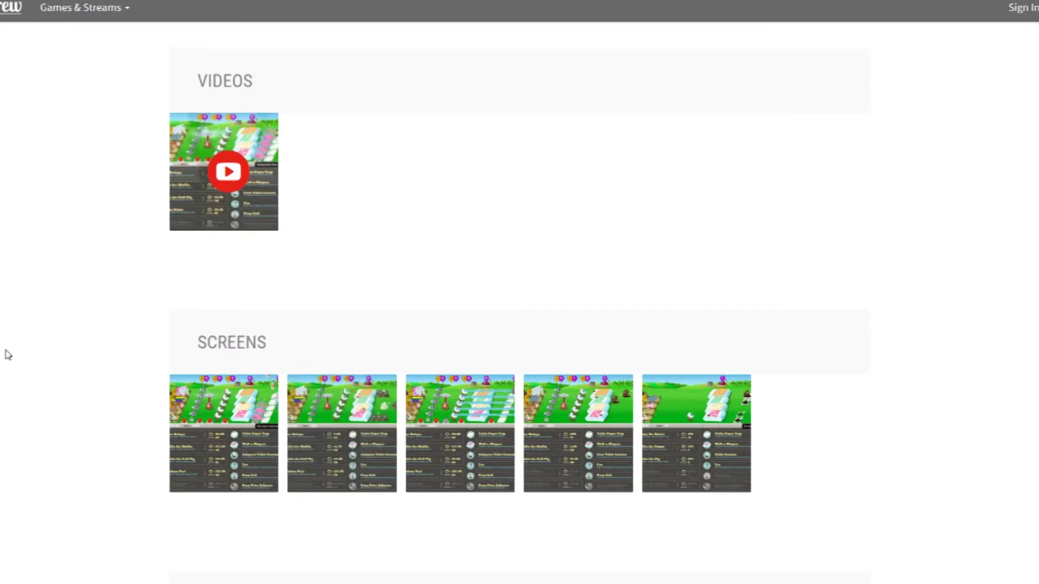
# Switch to the Candy Canyon game page and play the first clip in its Screens section, closing the viewer when done.
pyautogui.scroll(-2, 63, 257)
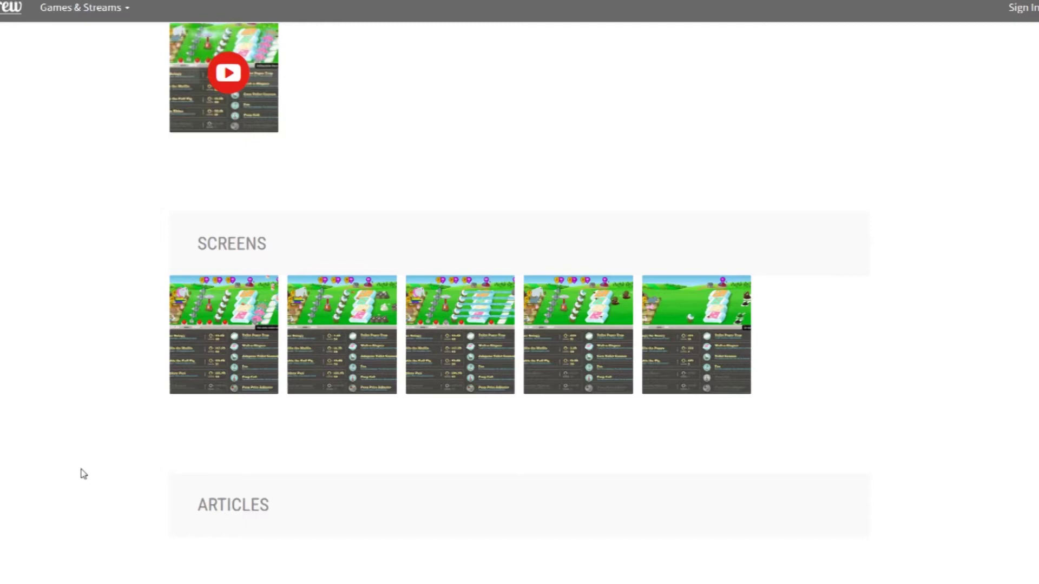
pyautogui.scroll(10, 84, 474)
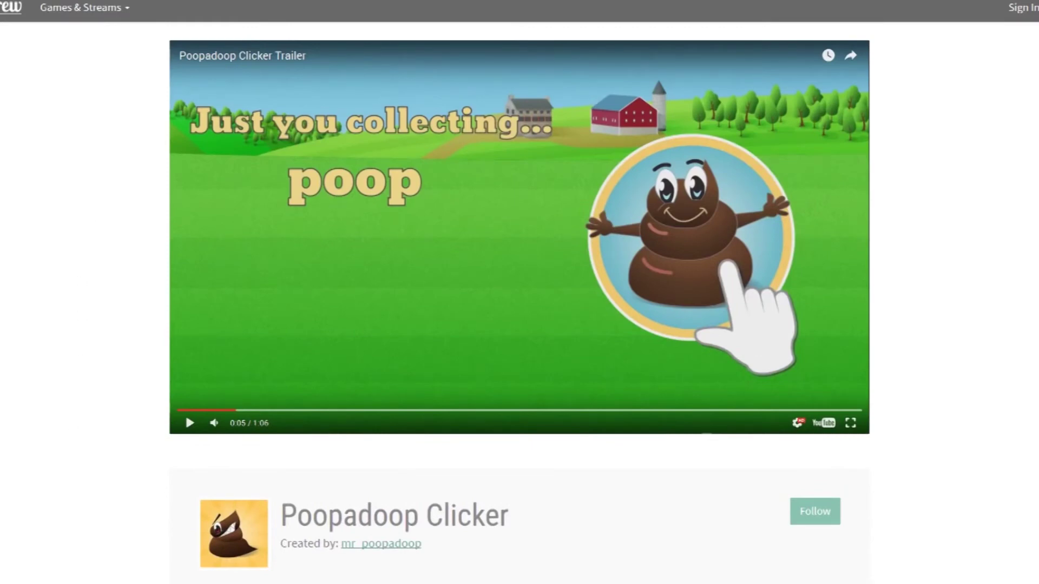
pyautogui.click(97, 1)
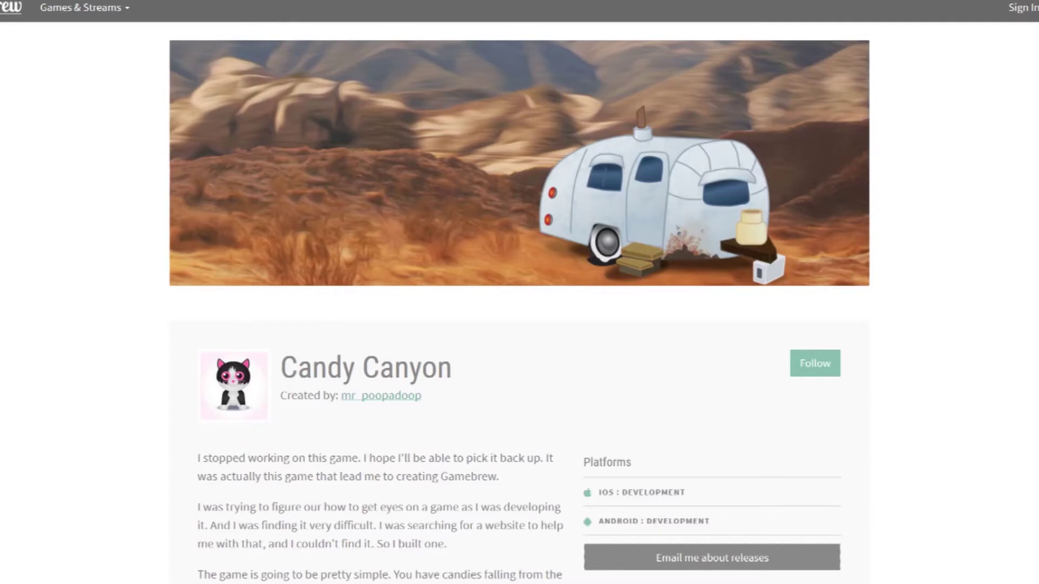
pyautogui.scroll(-3, 519, 304)
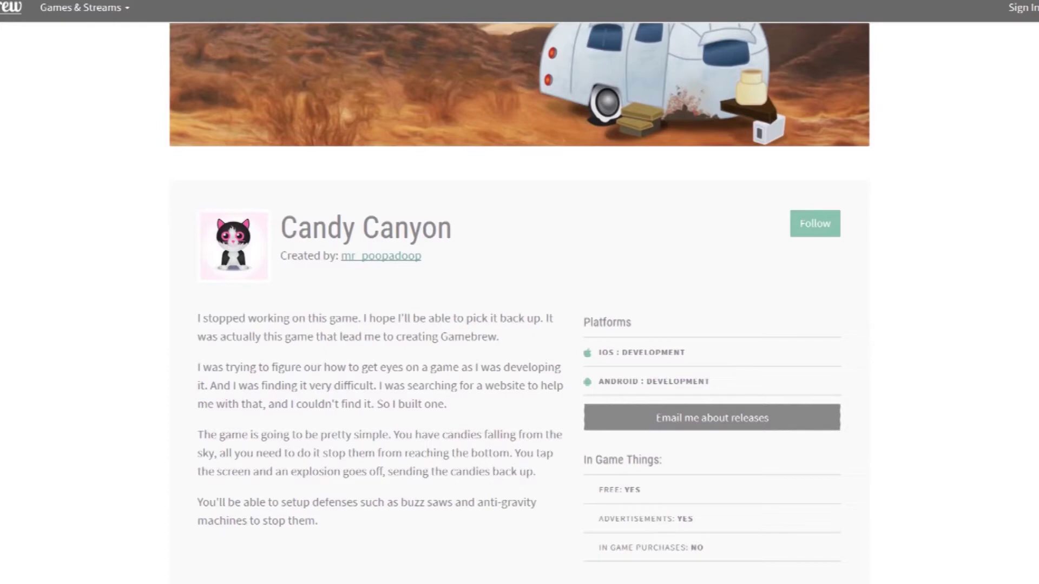
pyautogui.scroll(-10, 183, 268)
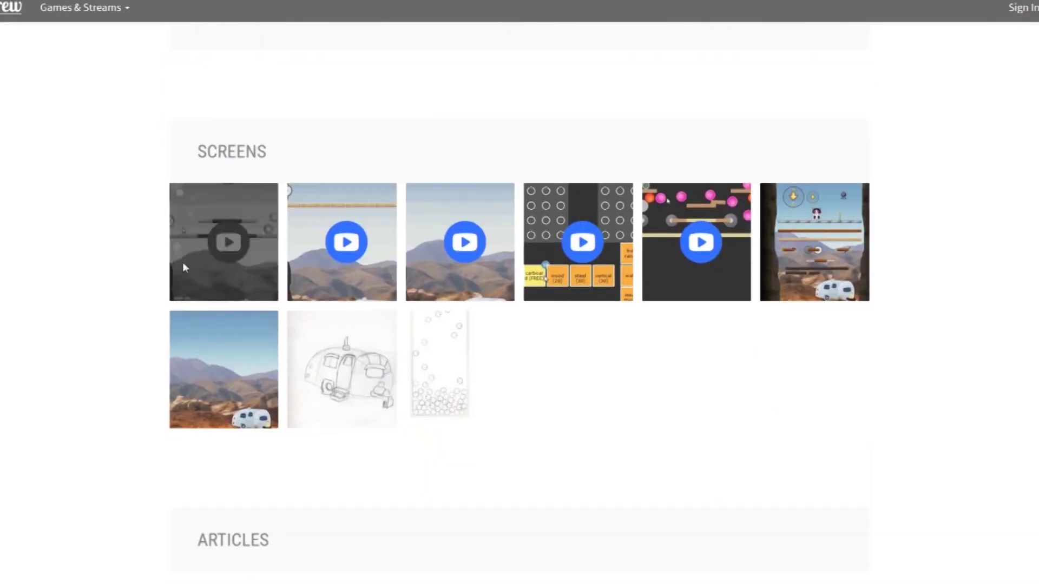
pyautogui.click(195, 274)
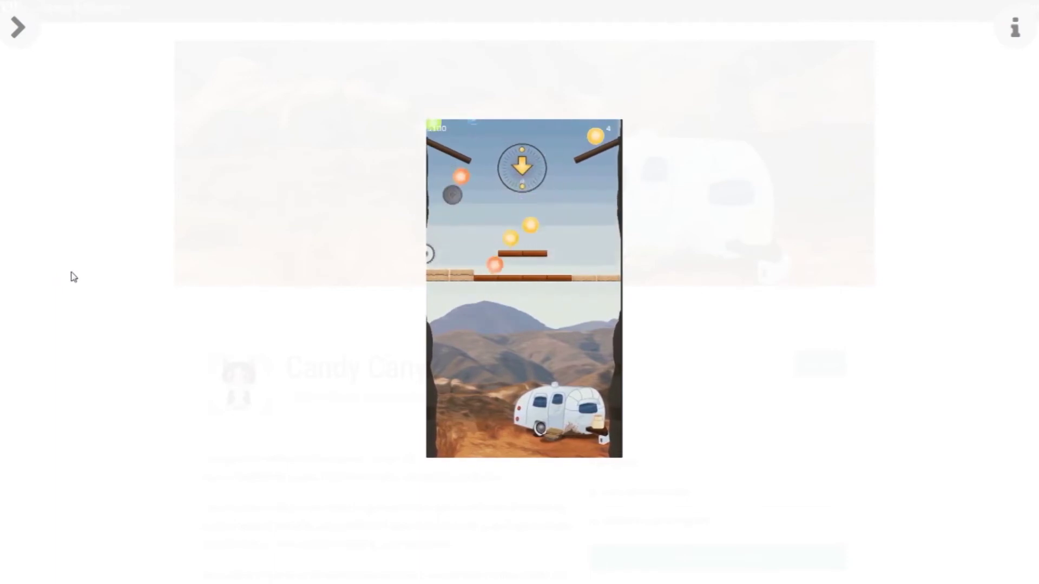
pyautogui.click(72, 274)
# In Candy Canyon's release e-mail sign-up, select Beta and Published for iOS, and Alpha, Beta and Published for Android.
pyautogui.scroll(10, 80, 271)
pyautogui.scroll(-2, 82, 271)
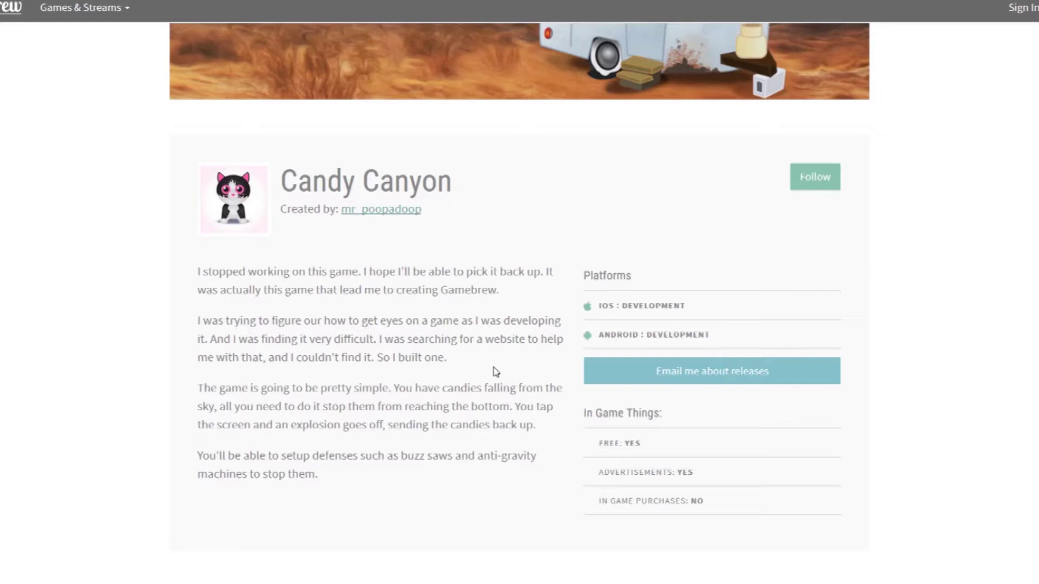
pyautogui.click(684, 374)
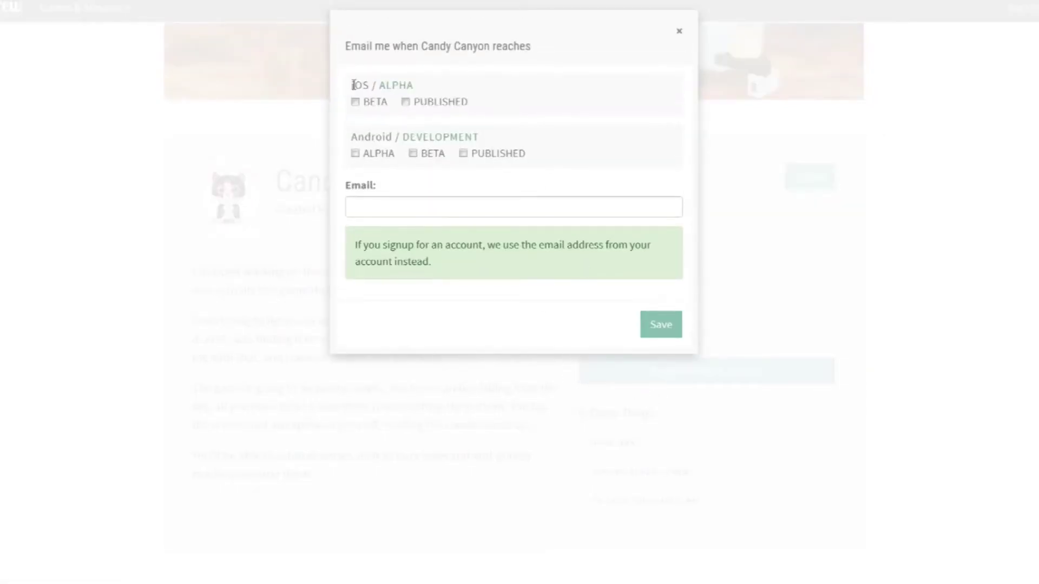
pyautogui.click(424, 105)
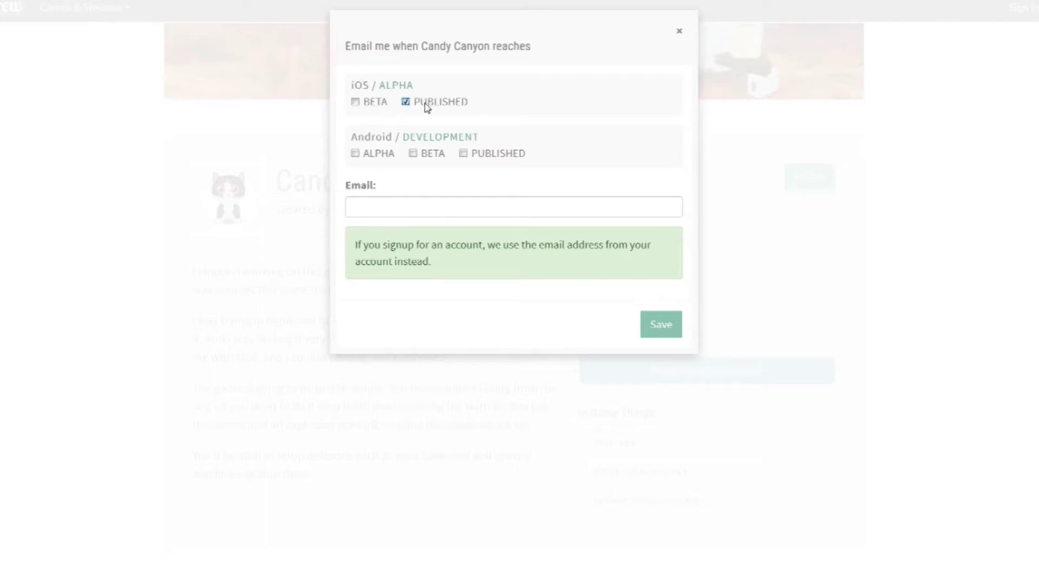
pyautogui.click(374, 109)
pyautogui.click(373, 156)
pyautogui.click(426, 157)
pyautogui.click(476, 156)
# Enter an e-mail address in Candy Canyon's release sign-up form and close the form without saving.
pyautogui.click(453, 210)
pyautogui.write('email')
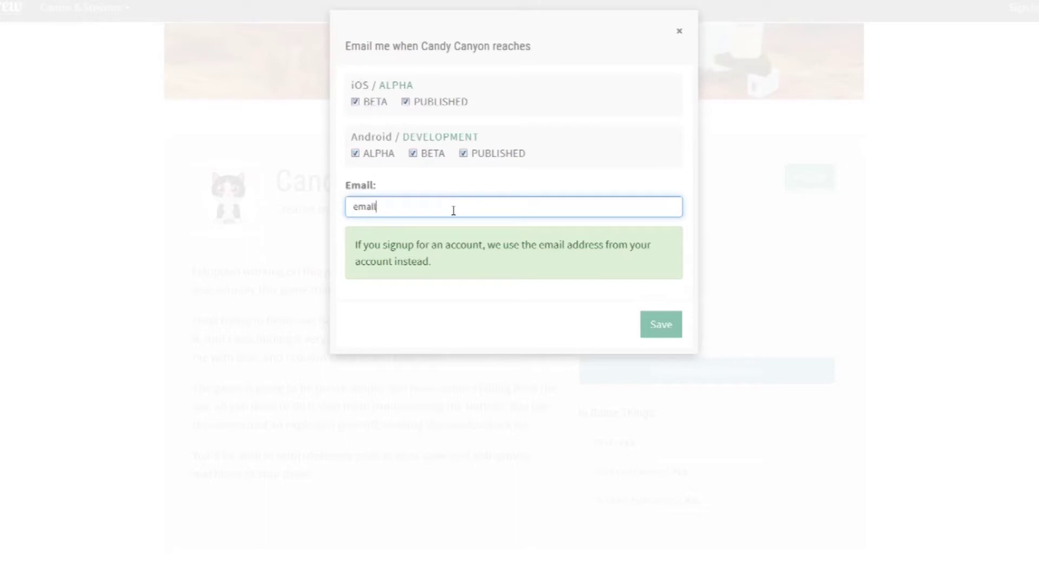
pyautogui.write('@gmail.com')
pyautogui.click(682, 34)
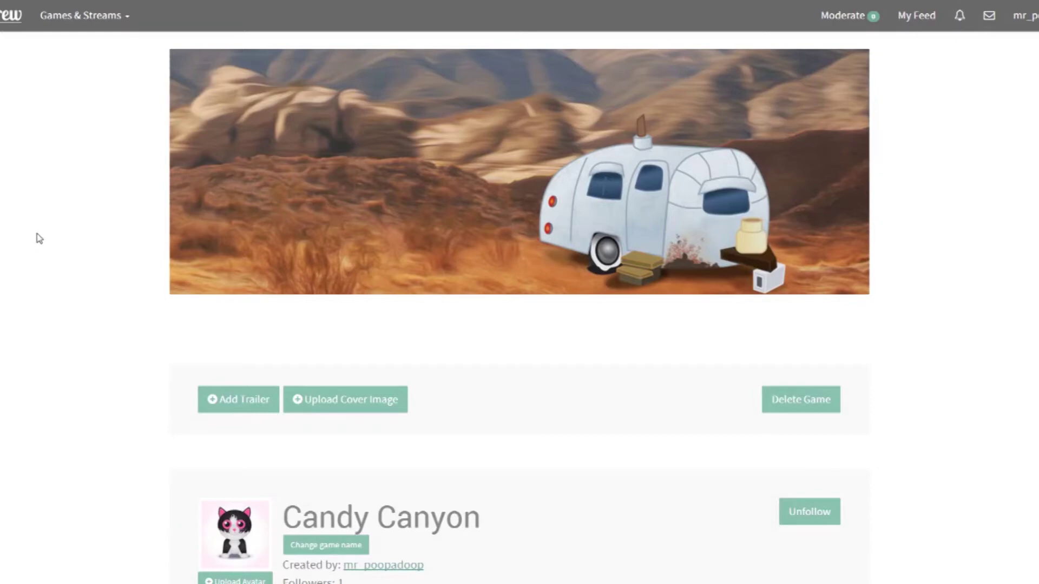
# Examine the owner controls on the Candy Canyon page and highlight the iOS notification sign-up counts.
pyautogui.scroll(-5, 39, 239)
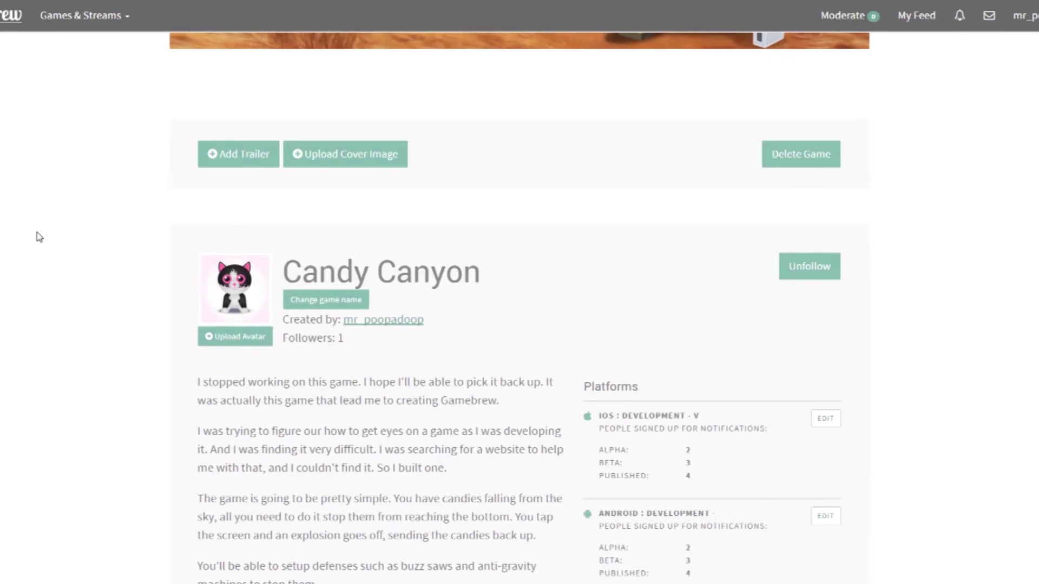
pyautogui.scroll(-2, 39, 238)
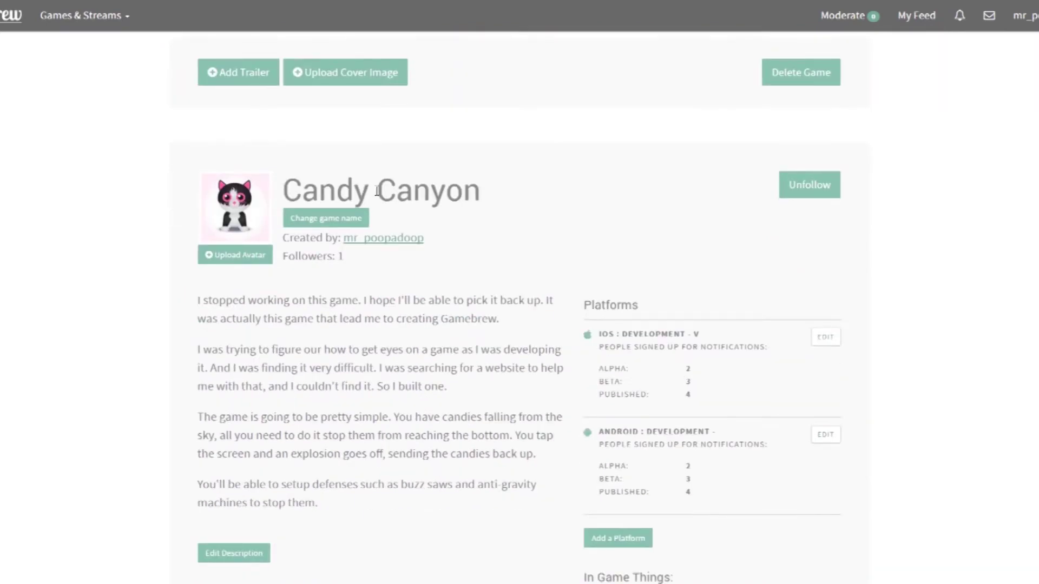
pyautogui.scroll(3, 377, 190)
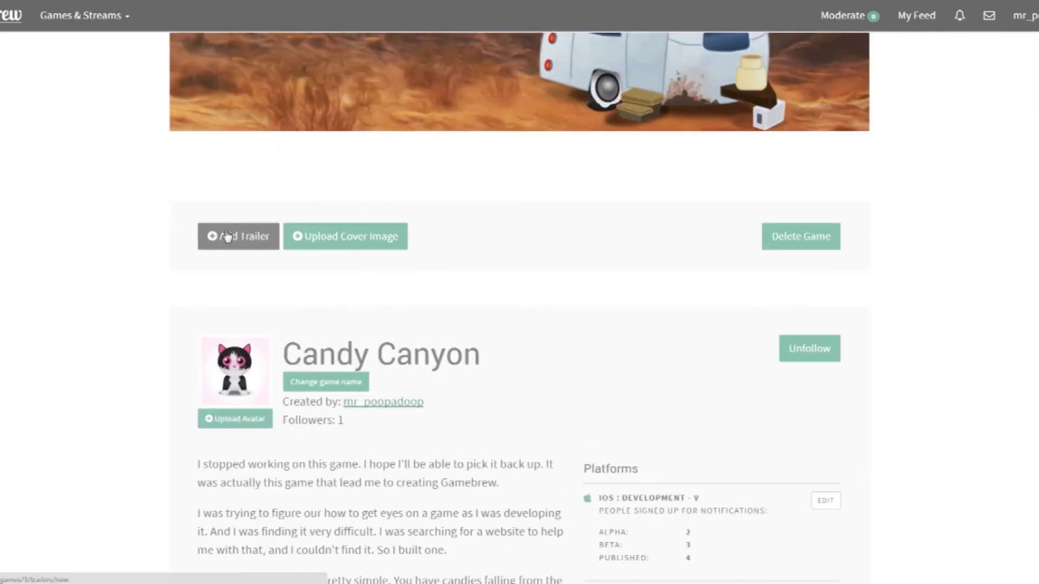
pyautogui.scroll(-3, 324, 237)
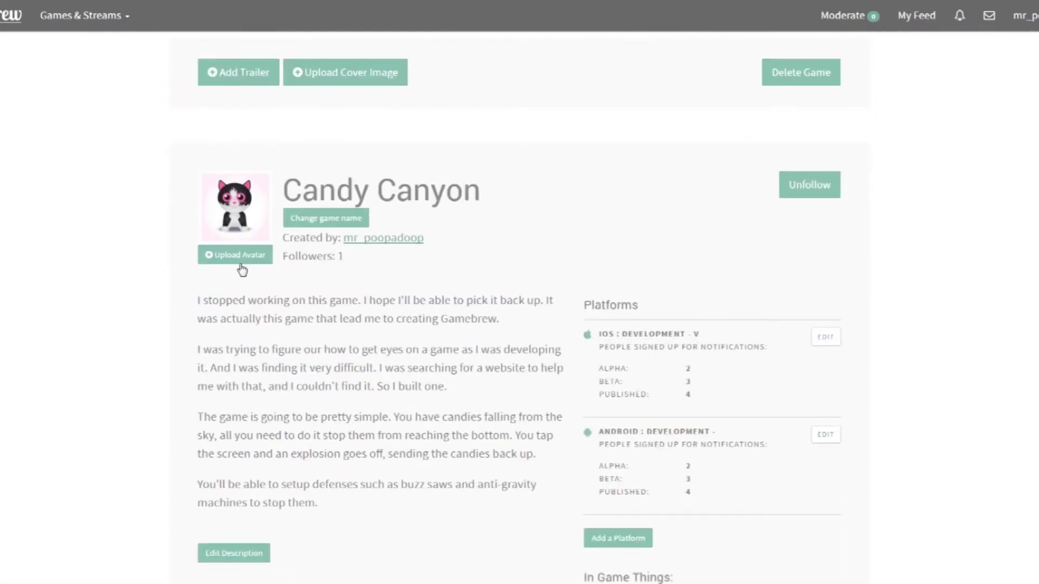
pyautogui.scroll(-3, 242, 269)
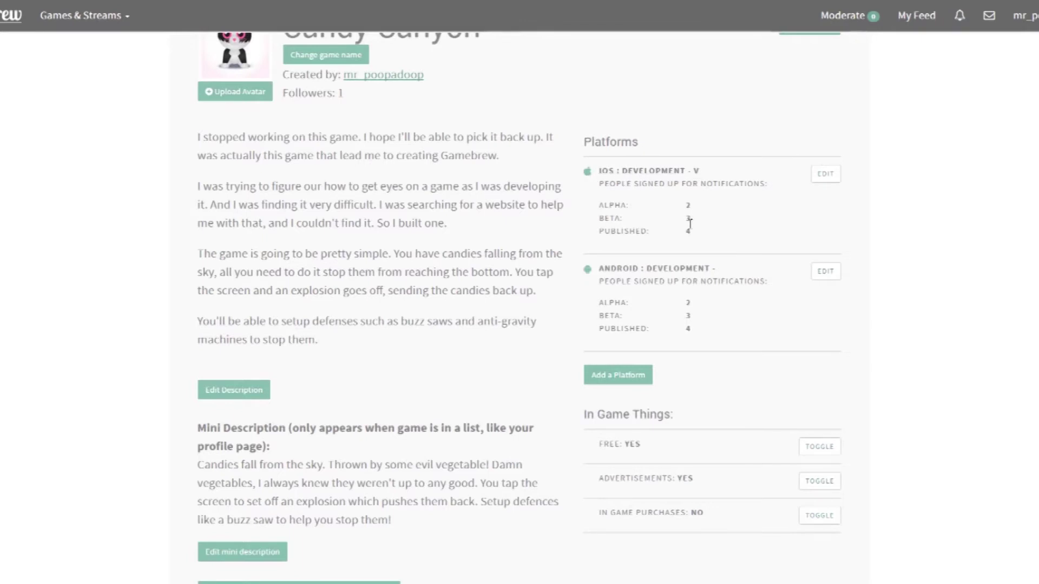
pyautogui.moveTo(691, 233); pyautogui.dragTo(597, 204)
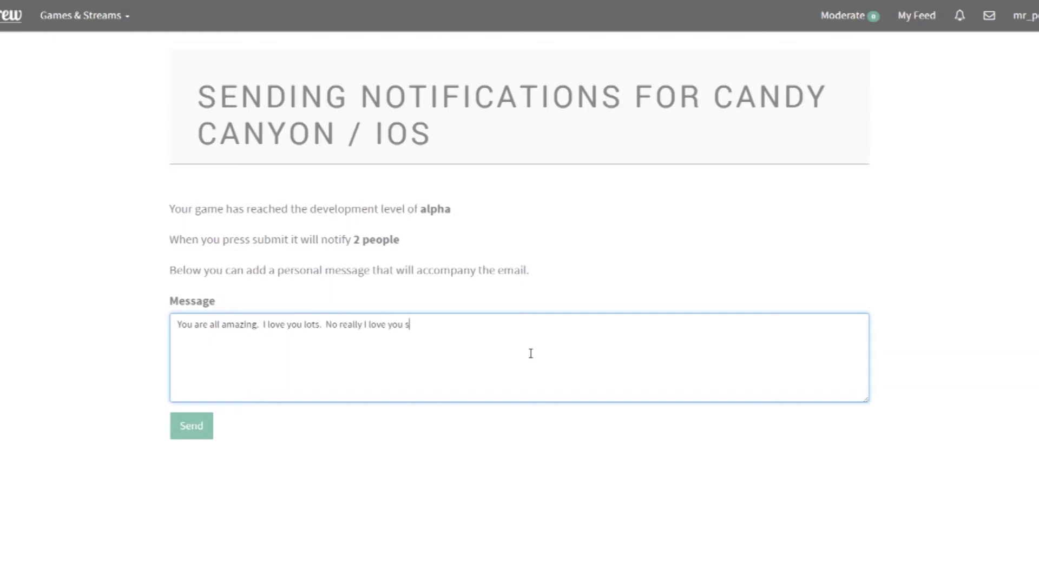
# Complete the iOS alpha notification message so its last sentence reads "No really I love you super super big time love.".
pyautogui.write('uper super big time love.')
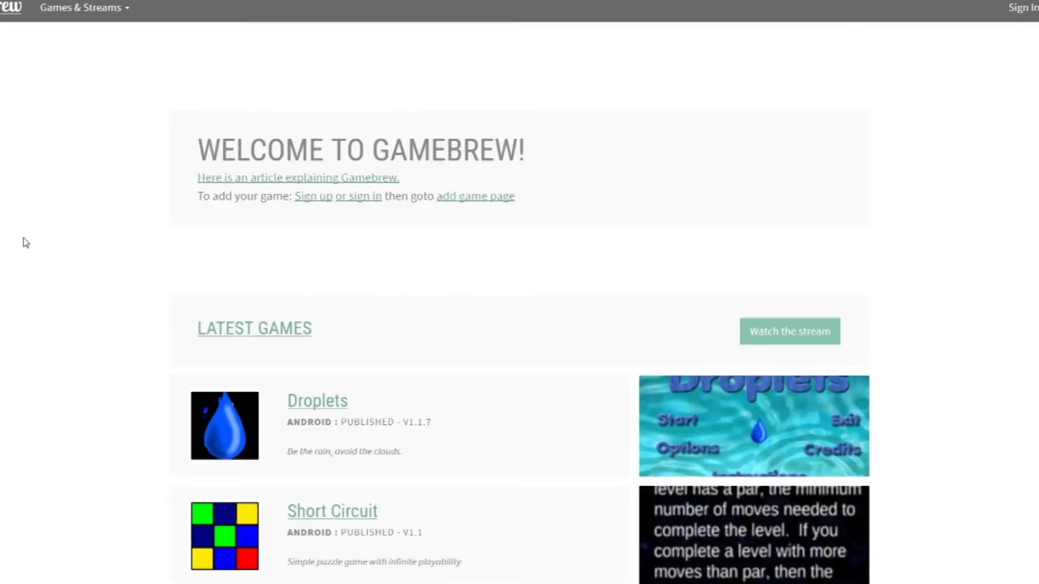
# Look through the Latest Games list on the Gamebrew homepage.
pyautogui.scroll(-3, 118, 301)
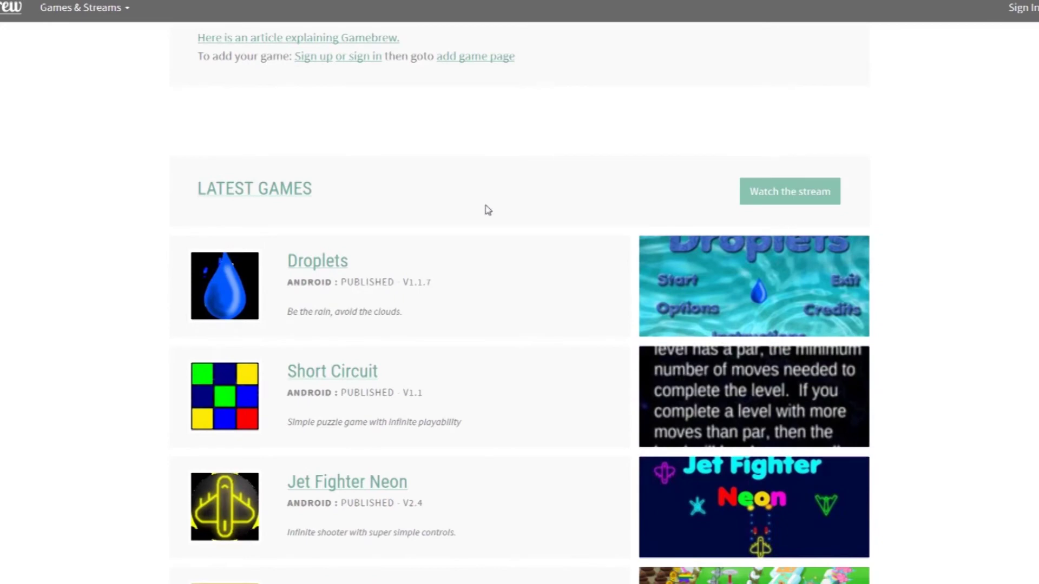
pyautogui.scroll(-2, 488, 210)
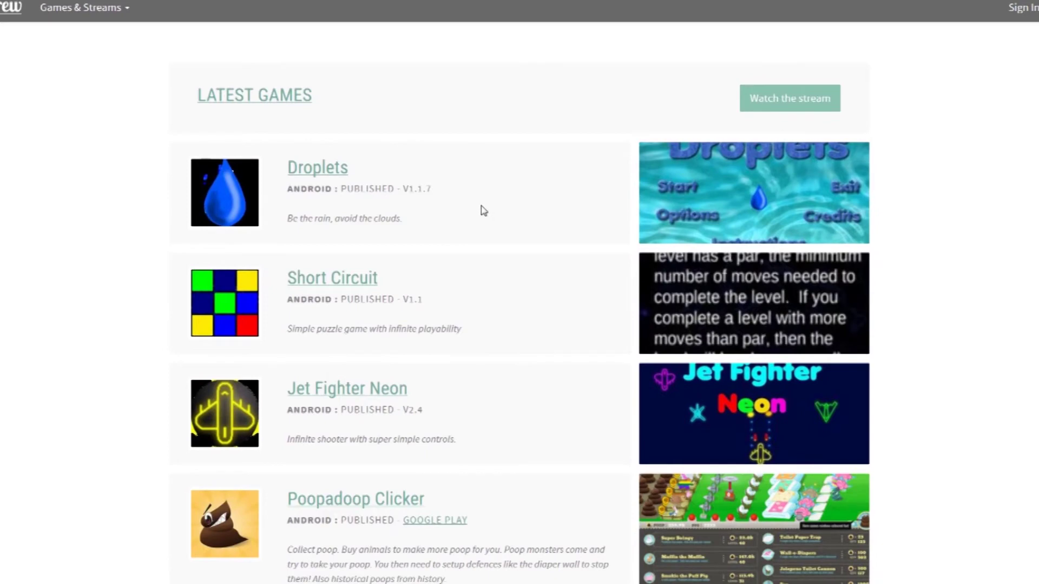
pyautogui.scroll(-3, 485, 210)
pyautogui.scroll(-2, 484, 210)
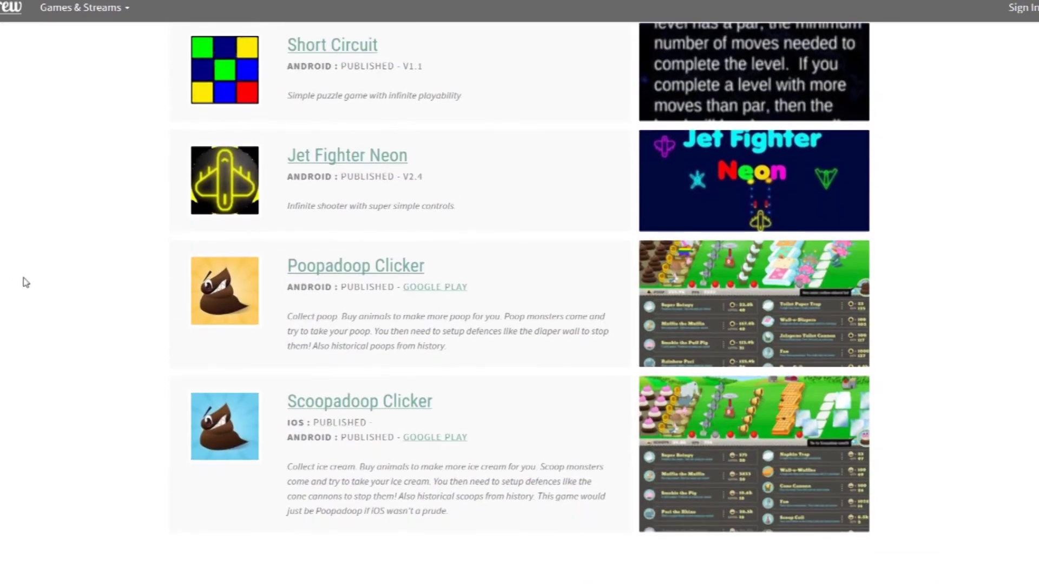
# Return to the owner's Candy Canyon page, check its mini description in the submission form, and push the game to the homepage and games stream.
pyautogui.hotkey('alt', 'Tab')
pyautogui.scroll(-5, 72, 285)
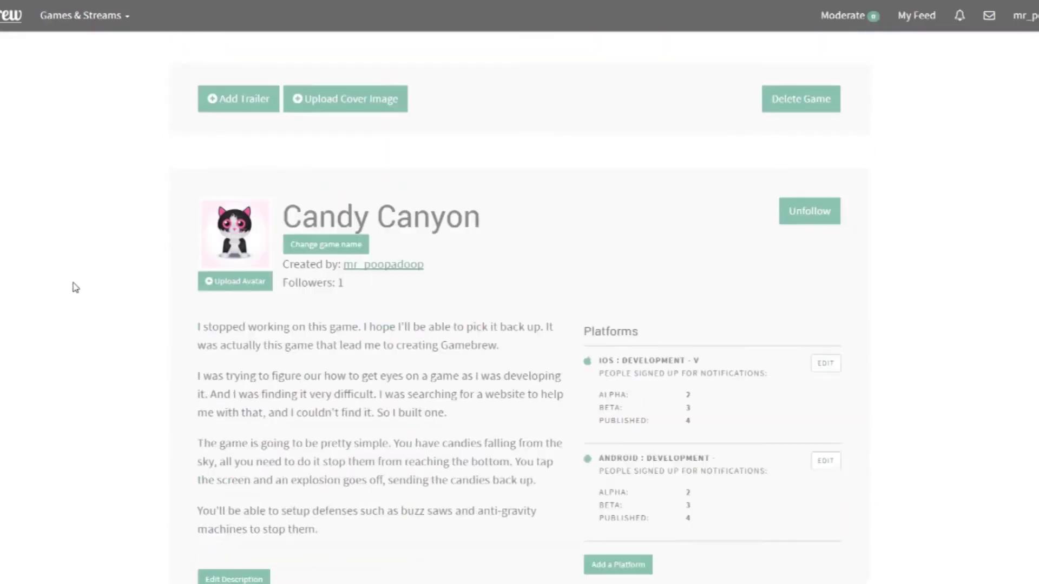
pyautogui.scroll(-6, 72, 279)
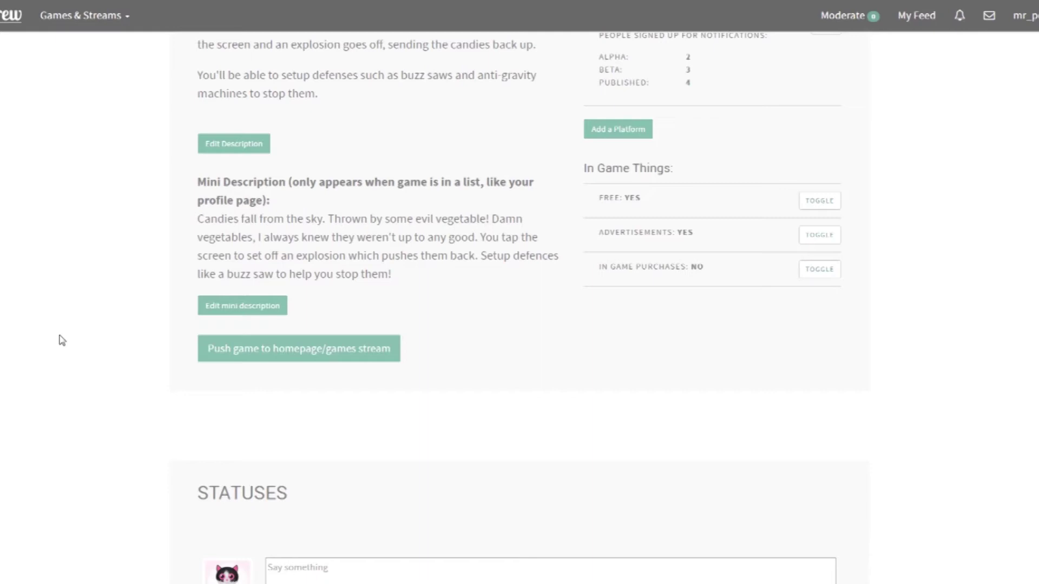
pyautogui.click(242, 359)
pyautogui.scroll(-1, 11, 339)
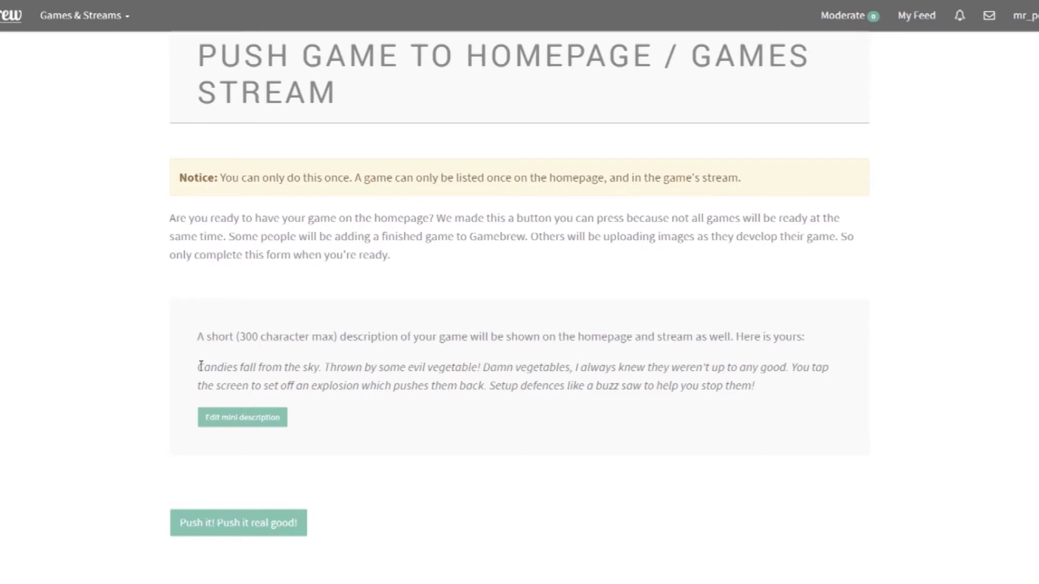
pyautogui.moveTo(199, 367); pyautogui.dragTo(775, 388)
pyautogui.click(775, 389)
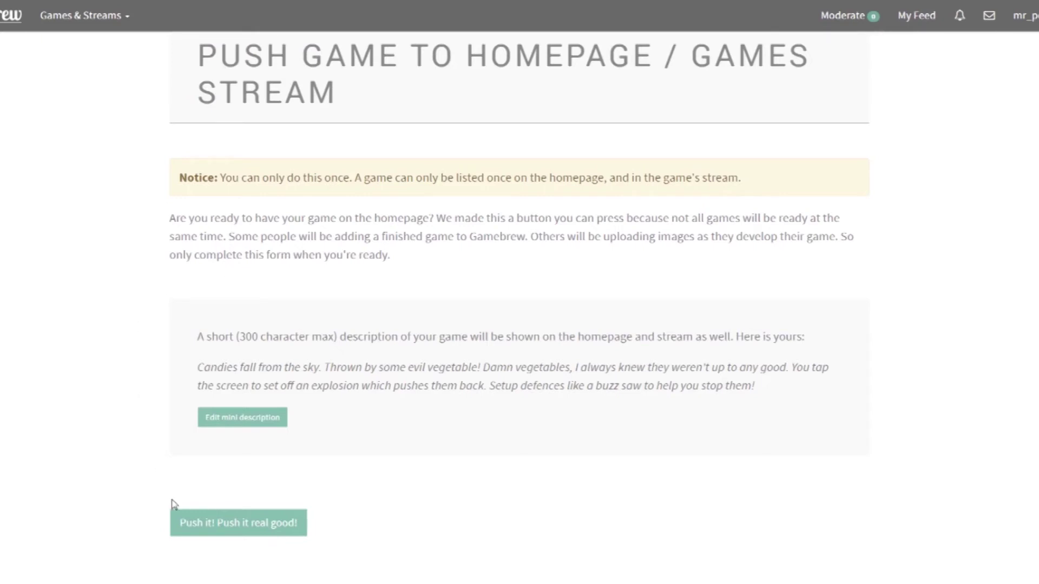
pyautogui.click(197, 523)
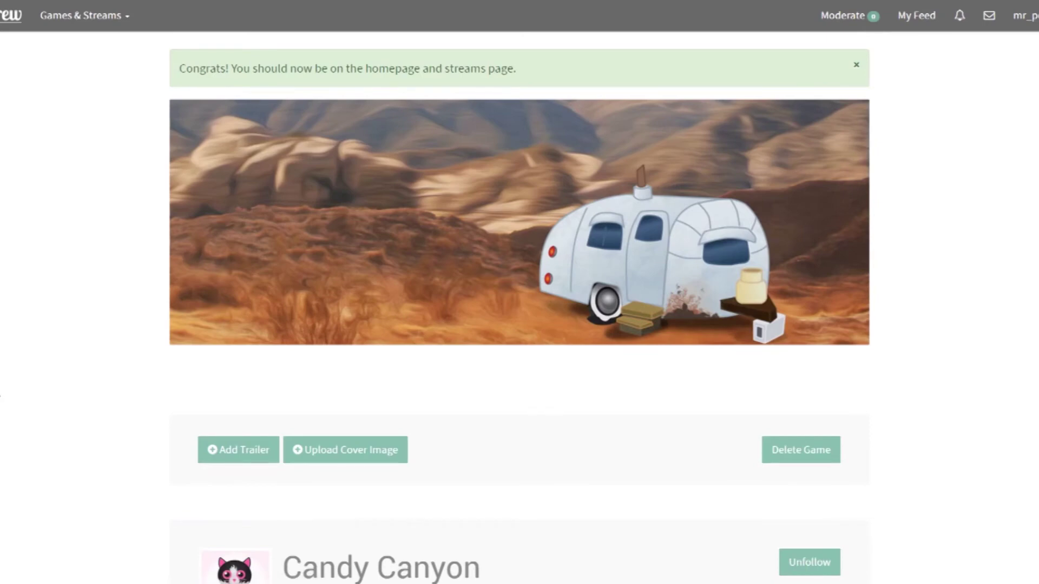
# Switch to the signed-out browser window and check for Candy Canyon in the homepage's Latest Games list and in the games stream.
pyautogui.hotkey('alt', 'Tab')
pyautogui.scroll(9, 5, 348)
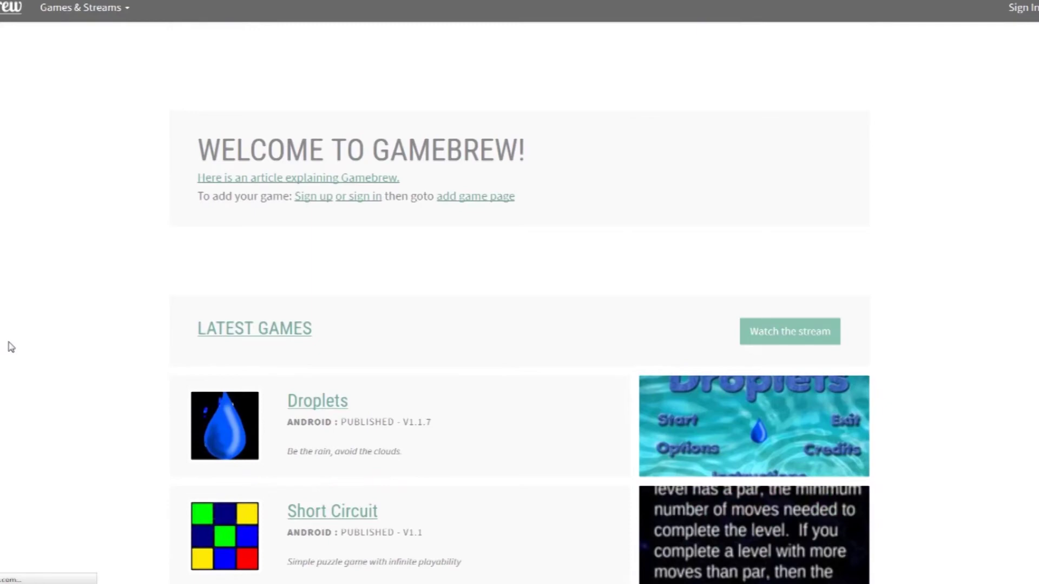
pyautogui.scroll(-2, 8, 346)
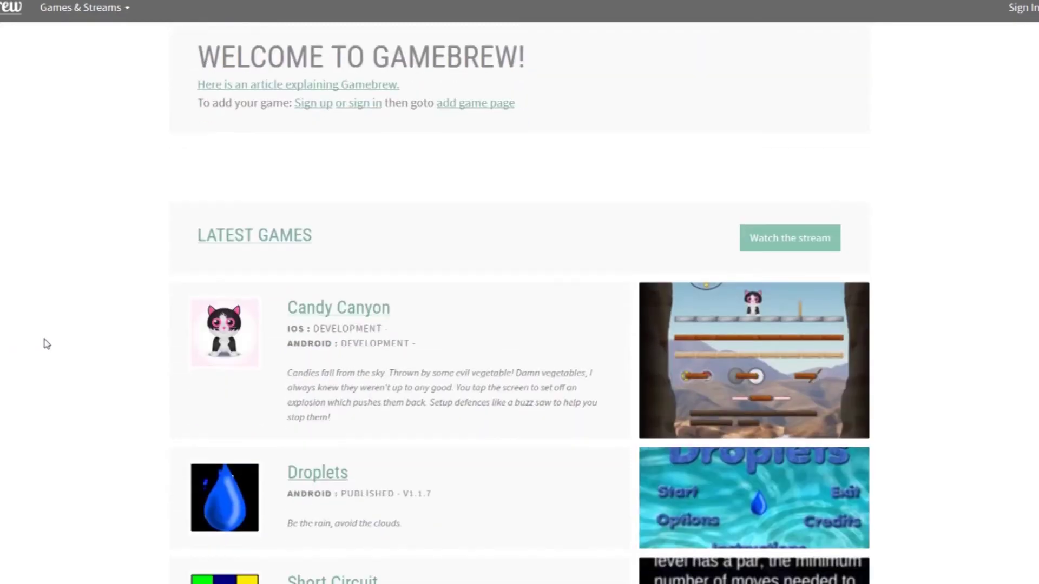
pyautogui.click(233, 238)
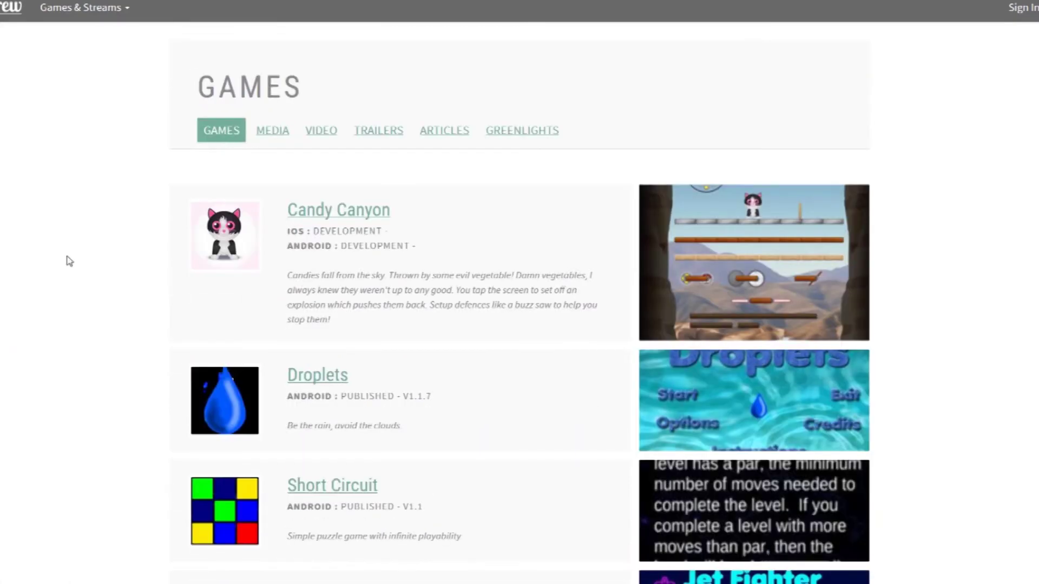
pyautogui.scroll(-6, 26, 252)
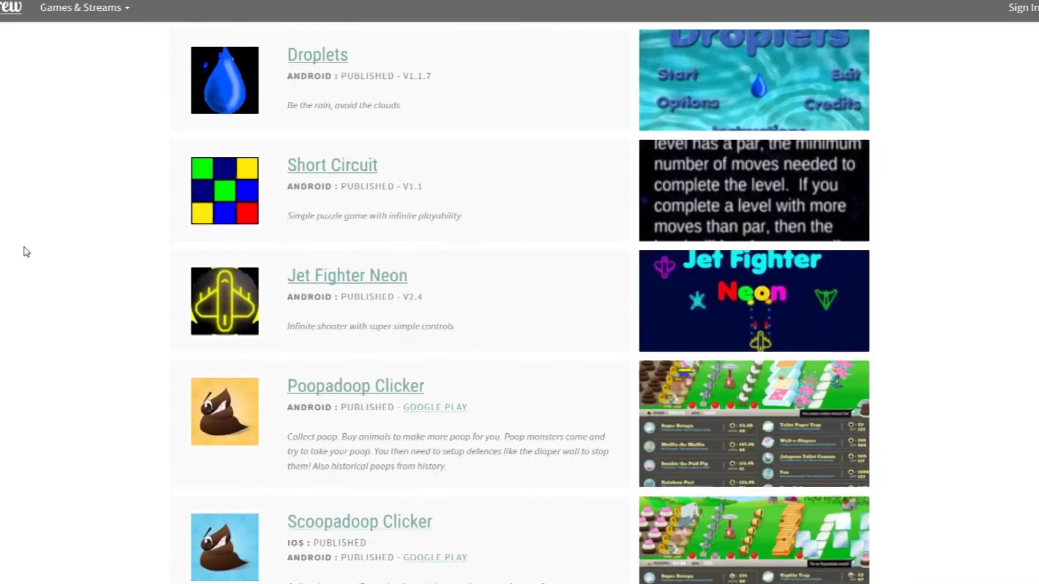
pyautogui.scroll(6, 26, 252)
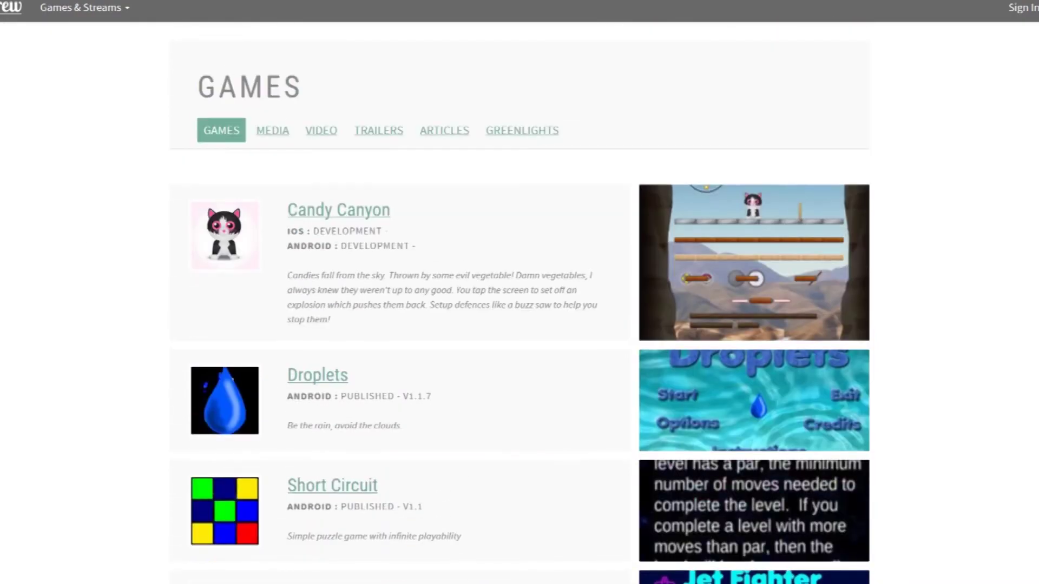
# Return to the homepage and look through its latest game images, videos, trailers and articles sections.
pyautogui.hotkey('alt', 'Left')
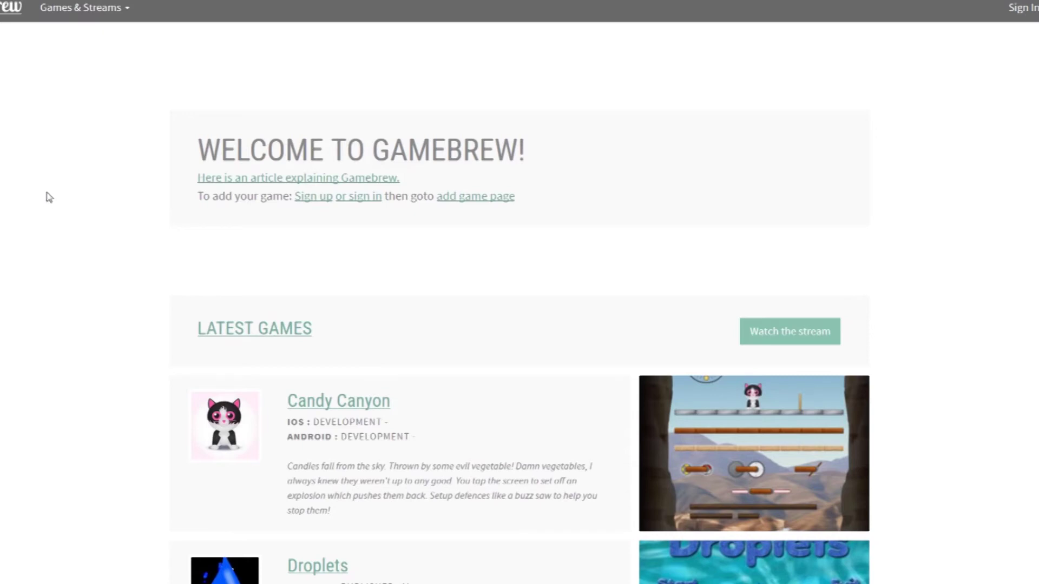
pyautogui.scroll(-4, 47, 202)
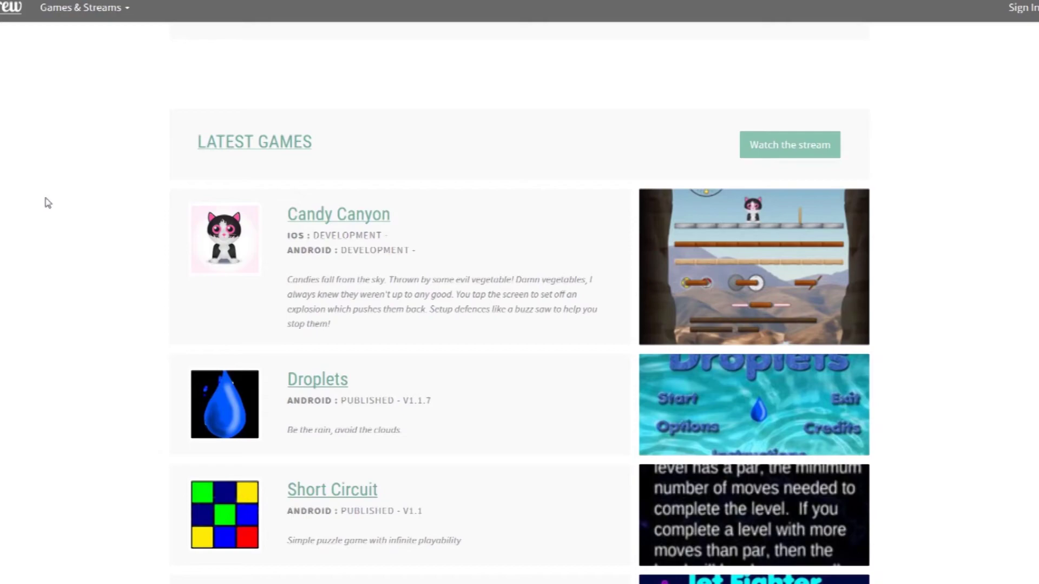
pyautogui.scroll(-17, 48, 203)
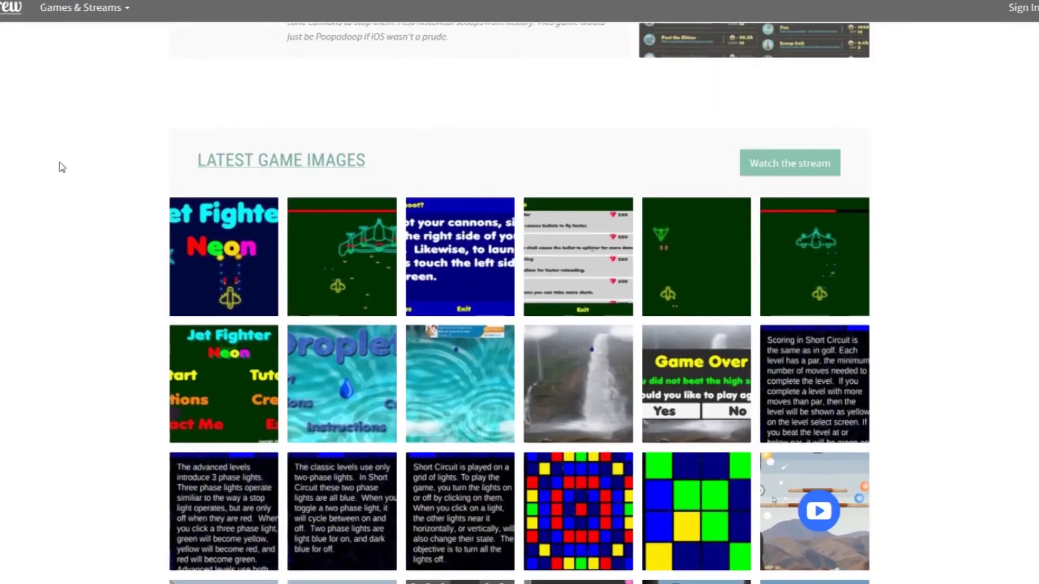
pyautogui.scroll(-13, 59, 163)
pyautogui.scroll(-6, 62, 165)
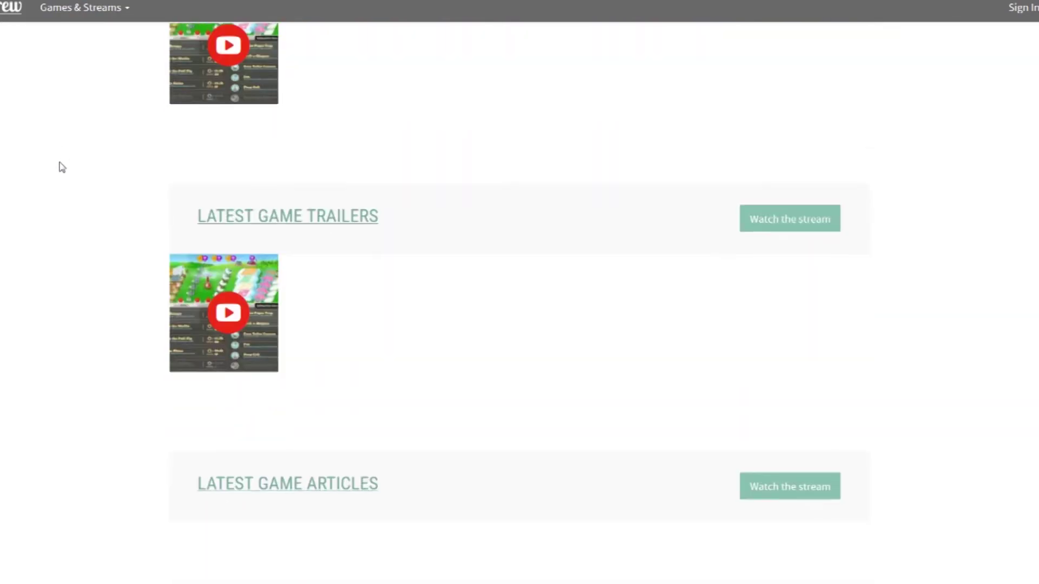
pyautogui.scroll(4, 56, 171)
pyautogui.scroll(6, 56, 171)
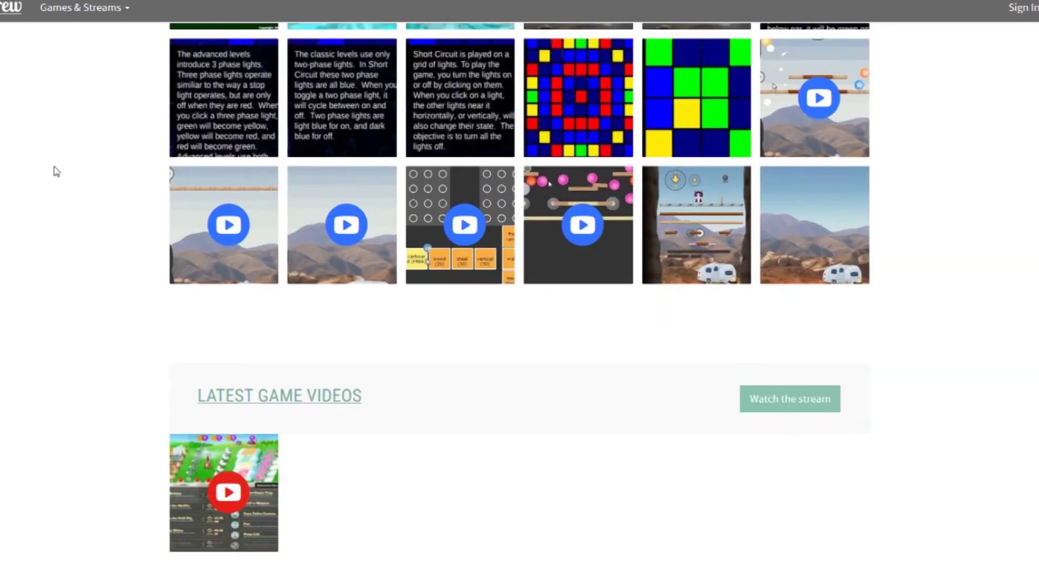
pyautogui.scroll(-10, 57, 171)
pyautogui.scroll(17, 51, 185)
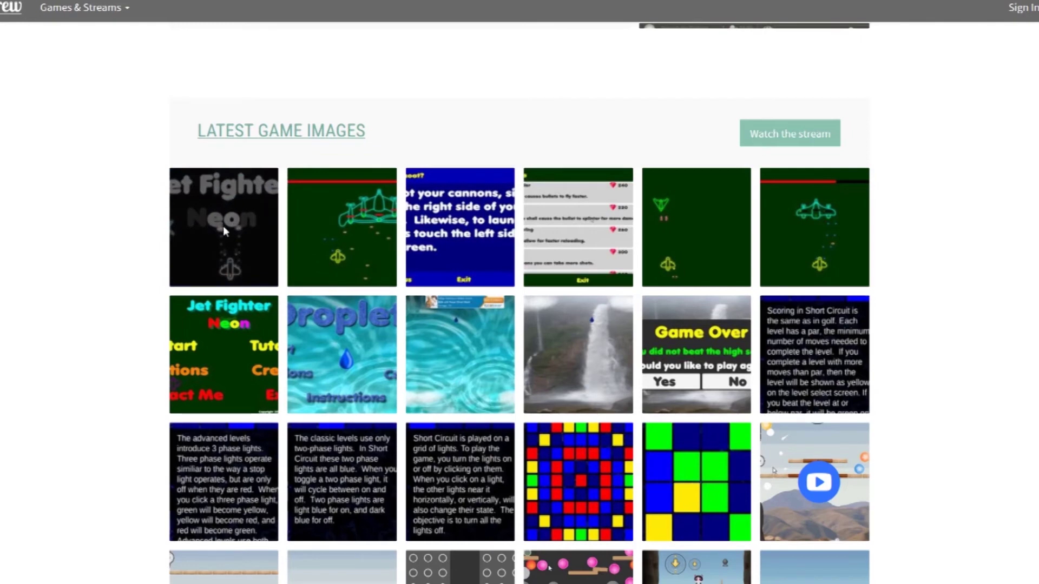
# Switch to the owner's Poopadoop Clicker page in Chrome and upload the Spartacus image to its Screens gallery.
pyautogui.hotkey('alt', 'Tab')
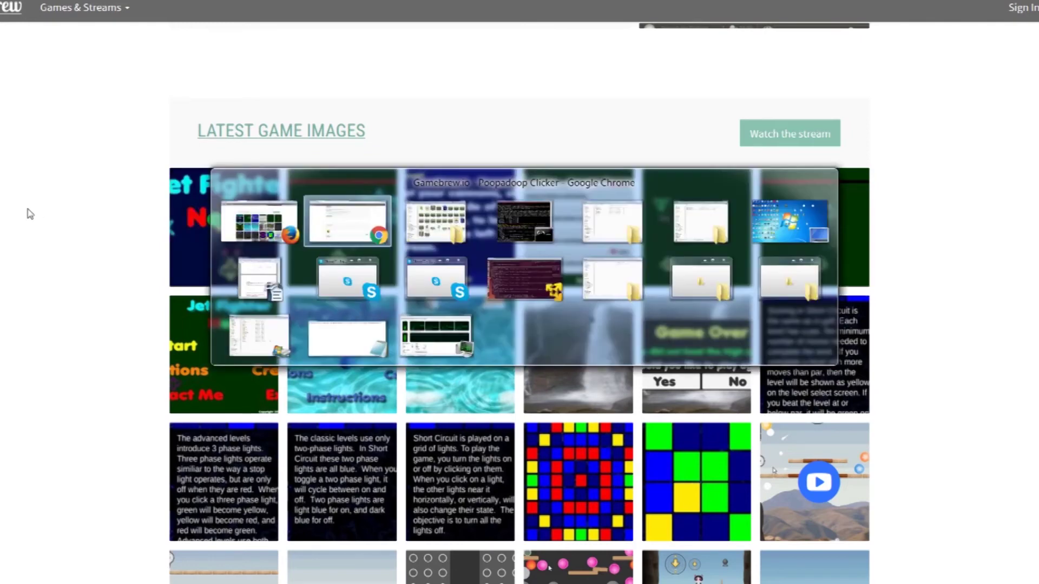
pyautogui.scroll(-8, 17, 225)
pyautogui.scroll(10, 21, 281)
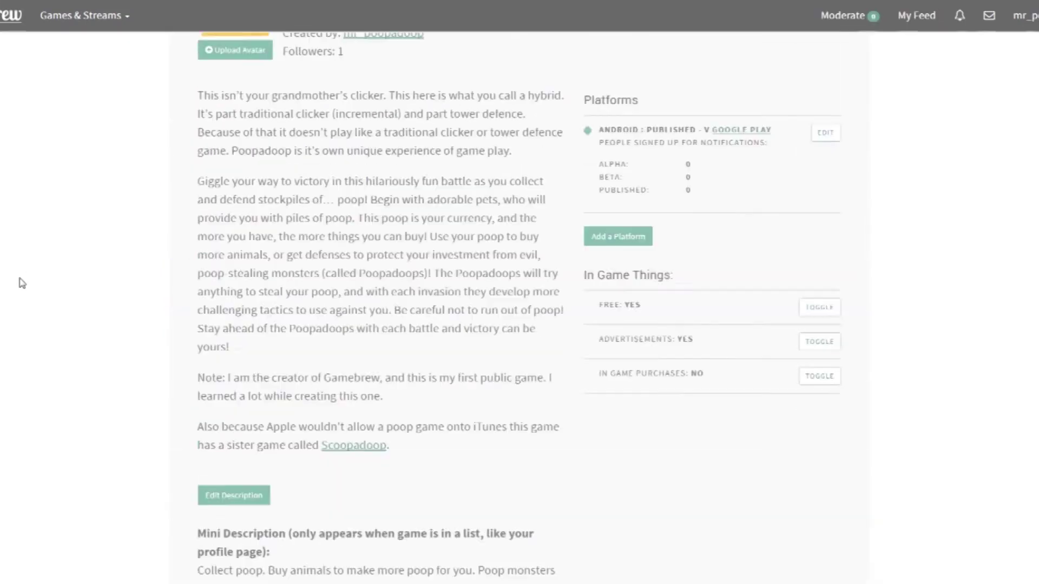
pyautogui.scroll(-5, 25, 287)
pyautogui.scroll(-6, 24, 289)
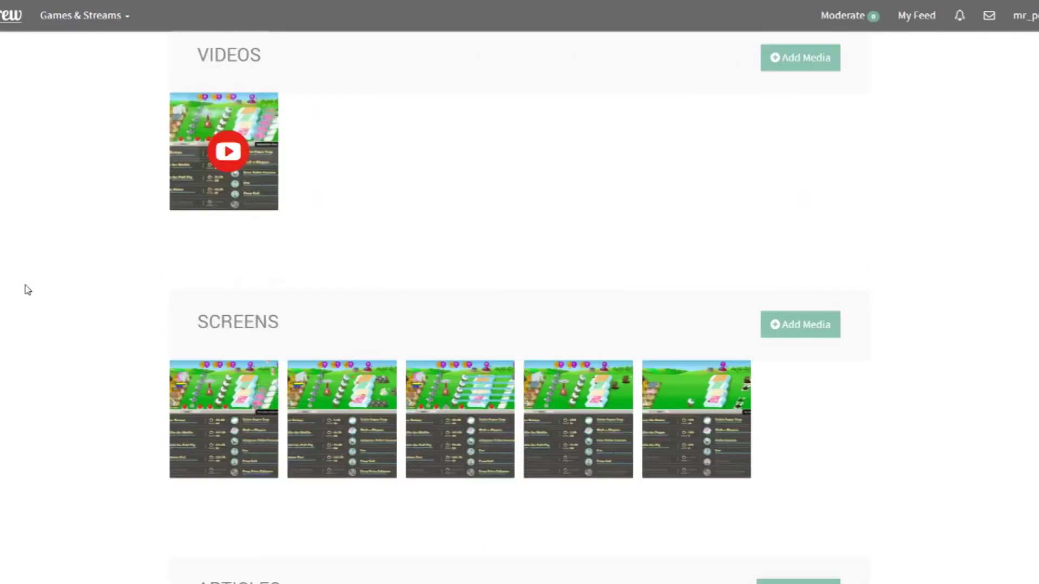
pyautogui.click(801, 236)
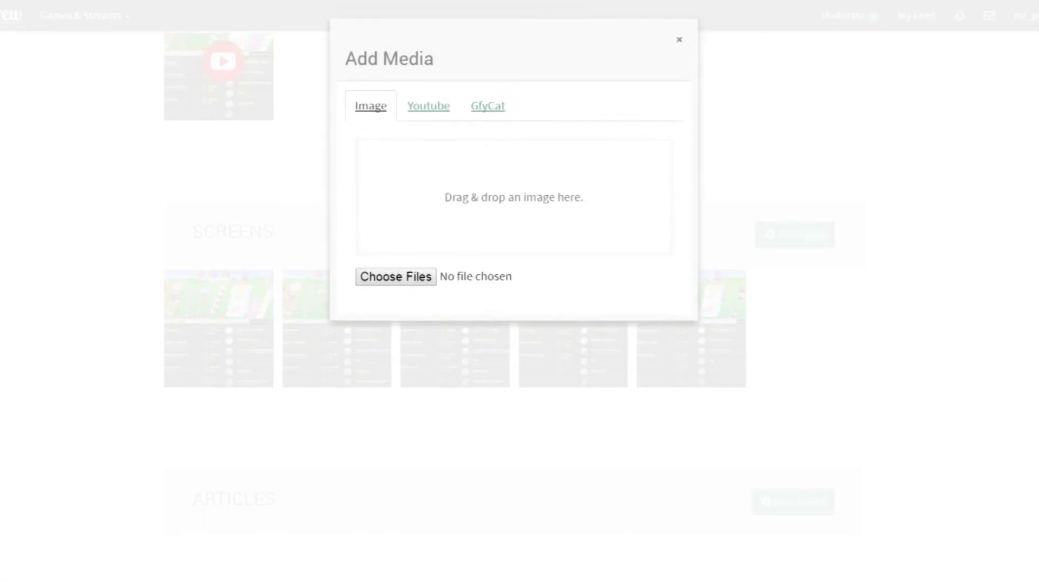
pyautogui.moveTo(585, 125); pyautogui.dragTo(511, 199)
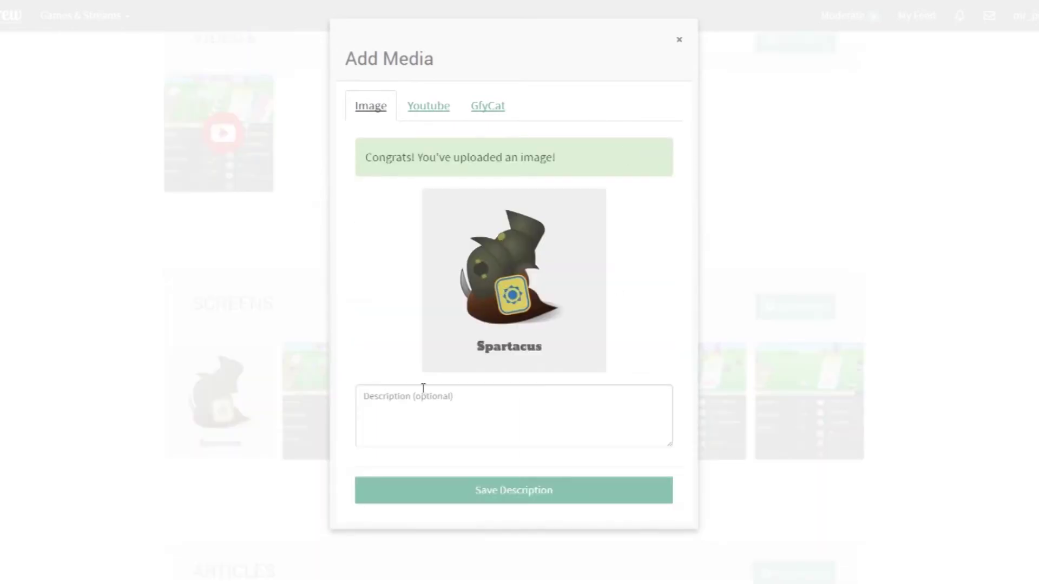
# Save the uploaded image's description as "Spartacus one of many historical poops.".
pyautogui.click(465, 415)
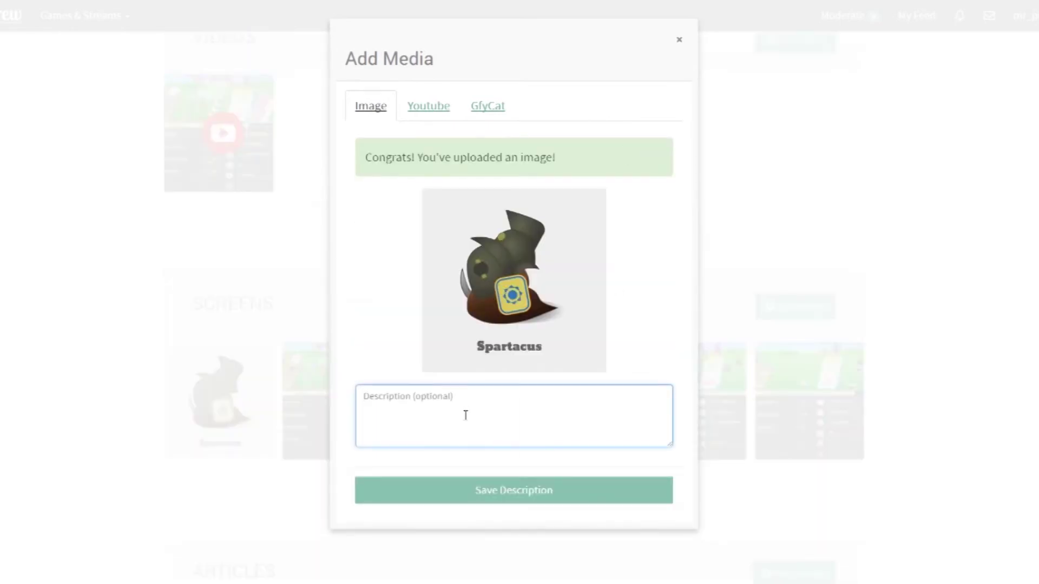
pyautogui.write('Spartacus one of many historical poops.')
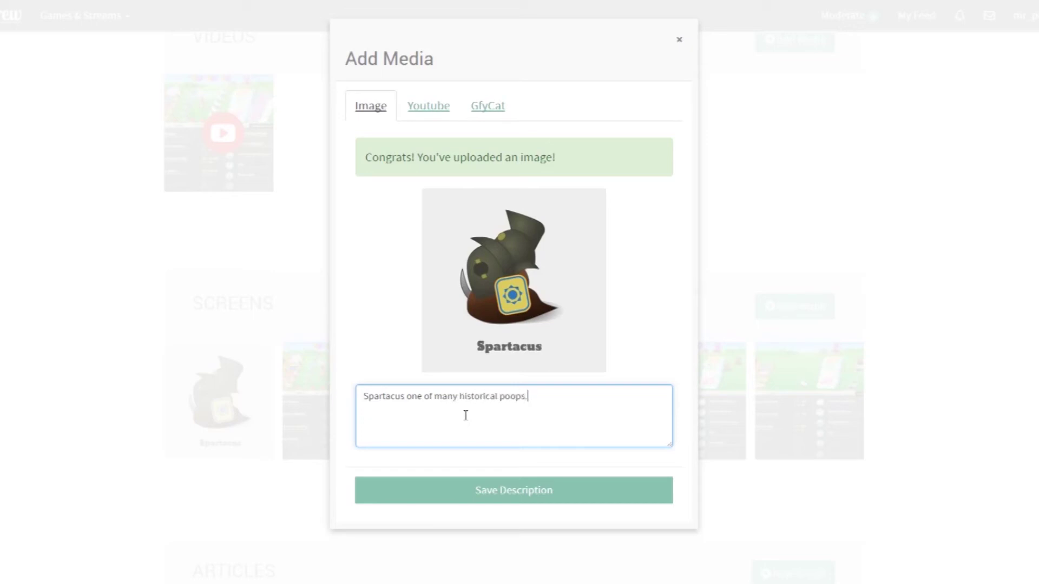
pyautogui.click(479, 489)
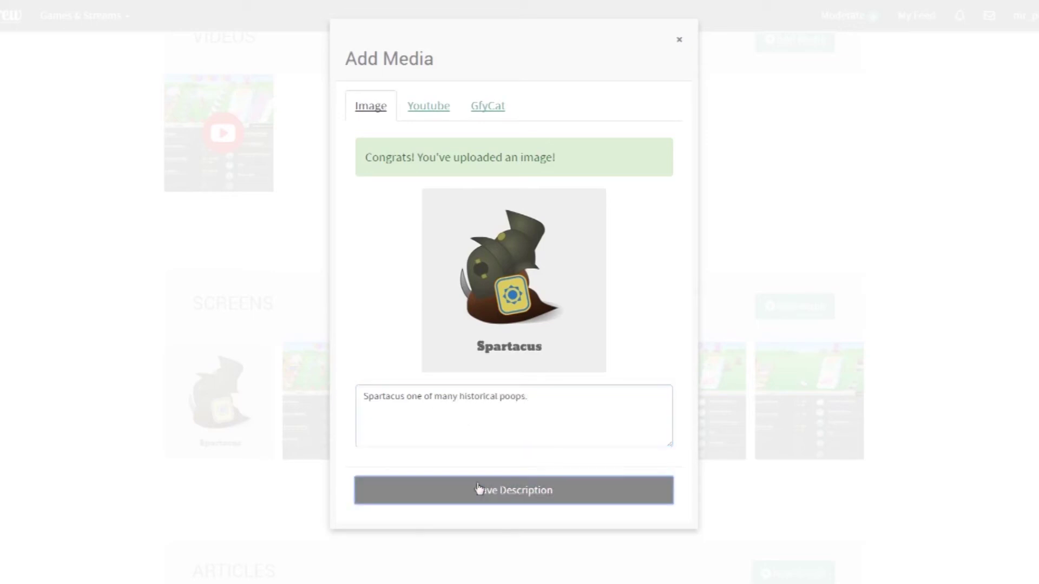
# View the Spartacus image full size from the Screens gallery, close it, and look over the rest of the game page.
pyautogui.scroll(-2, 74, 327)
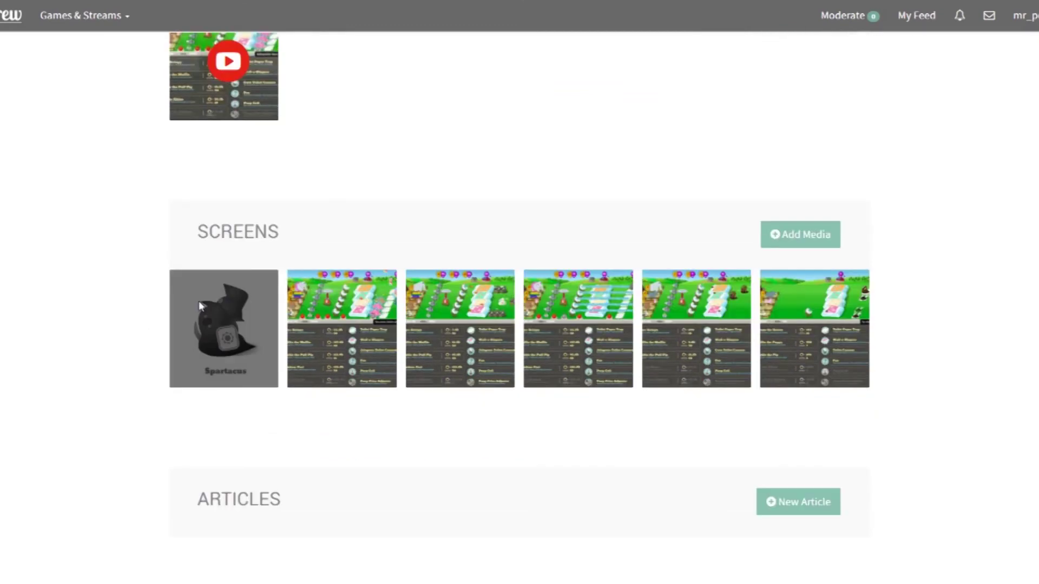
pyautogui.click(191, 375)
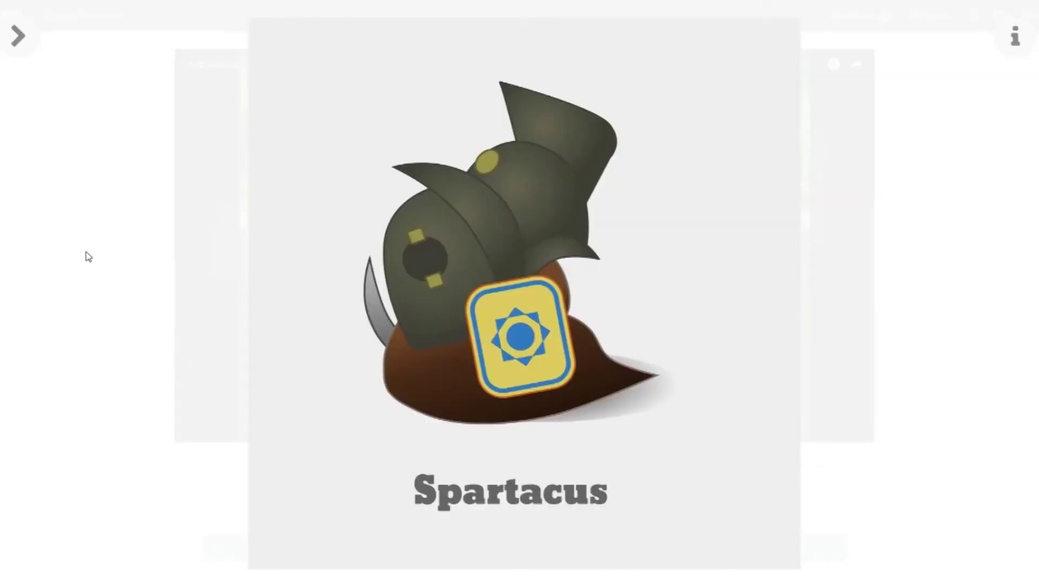
pyautogui.click(89, 257)
pyautogui.scroll(-10, 86, 257)
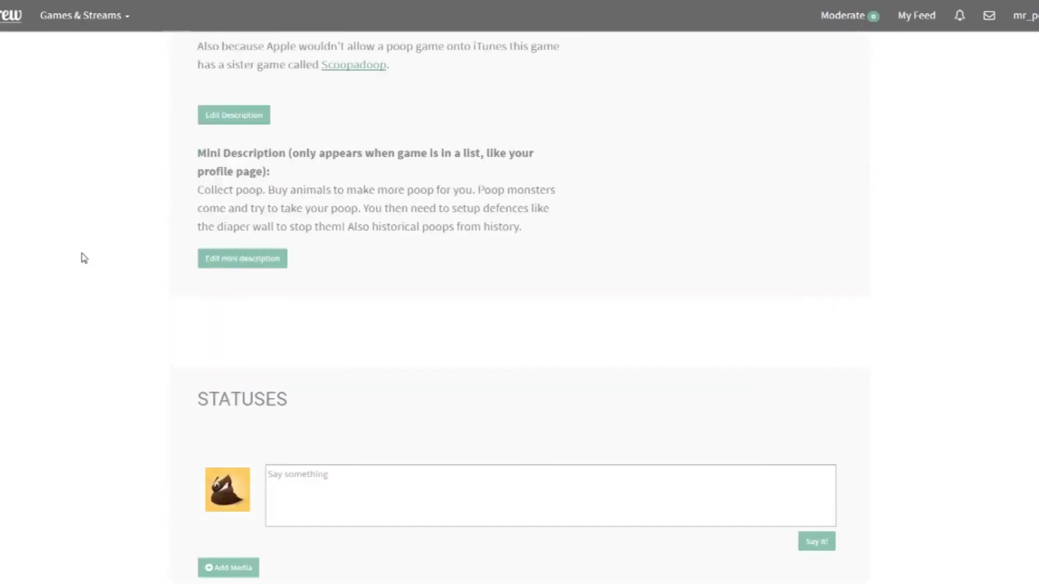
# Switch to the signed-out homepage, open the Spartacus image from Latest Game Images, highlight its description in the image info, and close it.
pyautogui.hotkey('alt', 'Tab')
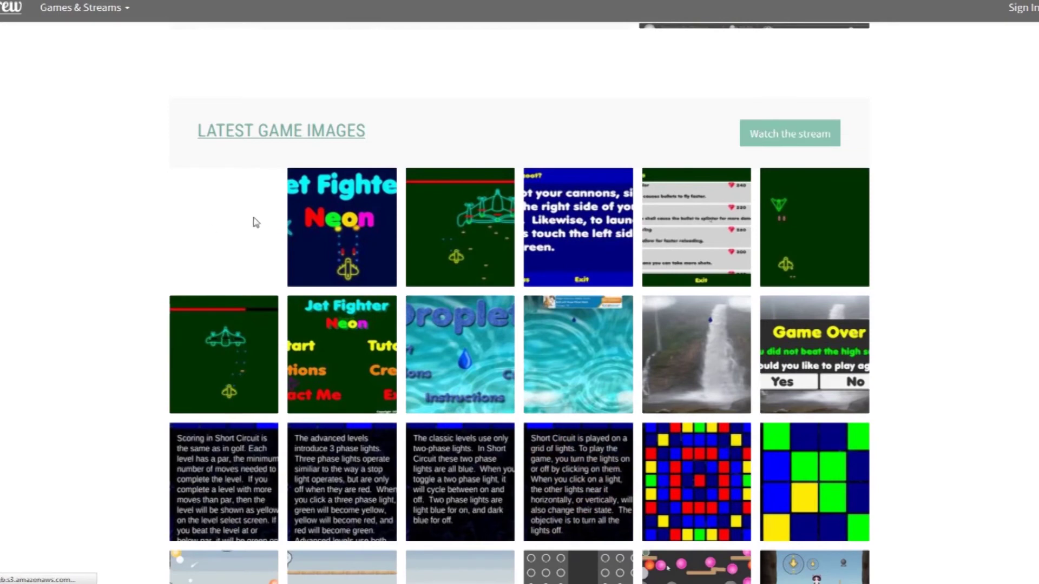
pyautogui.click(214, 223)
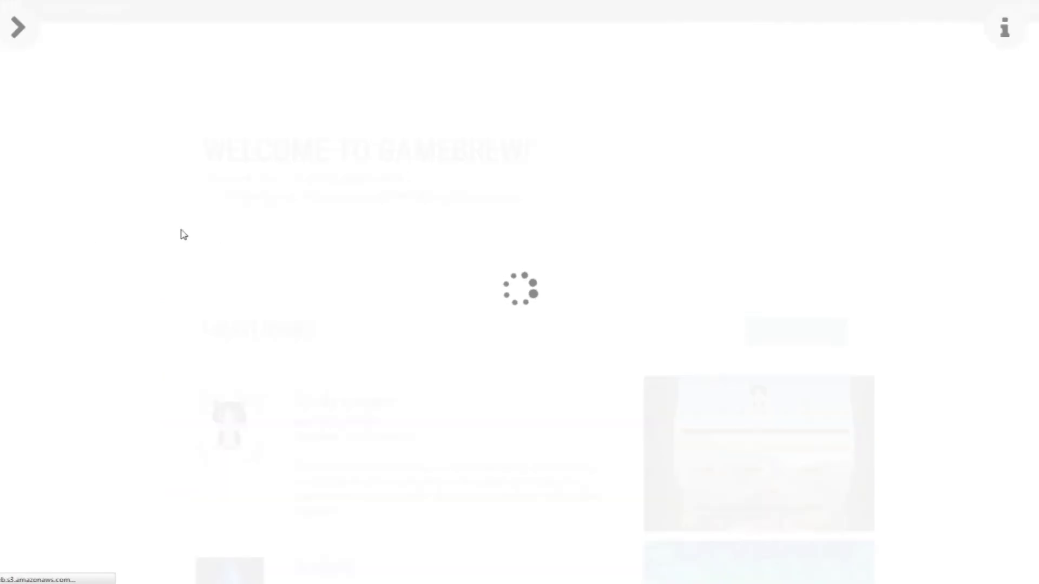
pyautogui.click(1012, 40)
pyautogui.moveTo(706, 144); pyautogui.dragTo(889, 141)
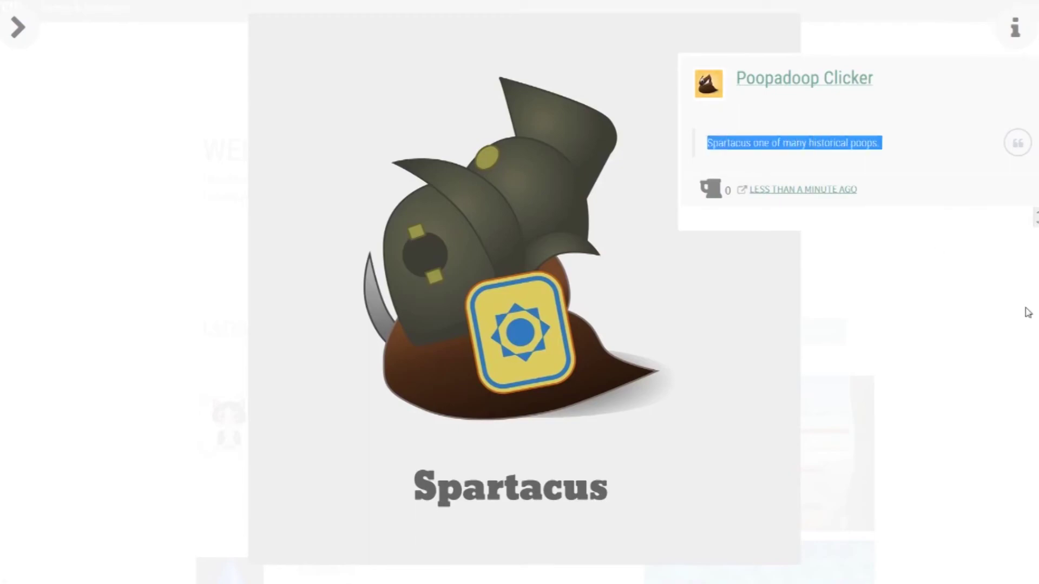
pyautogui.click(1028, 311)
pyautogui.scroll(4, 46, 107)
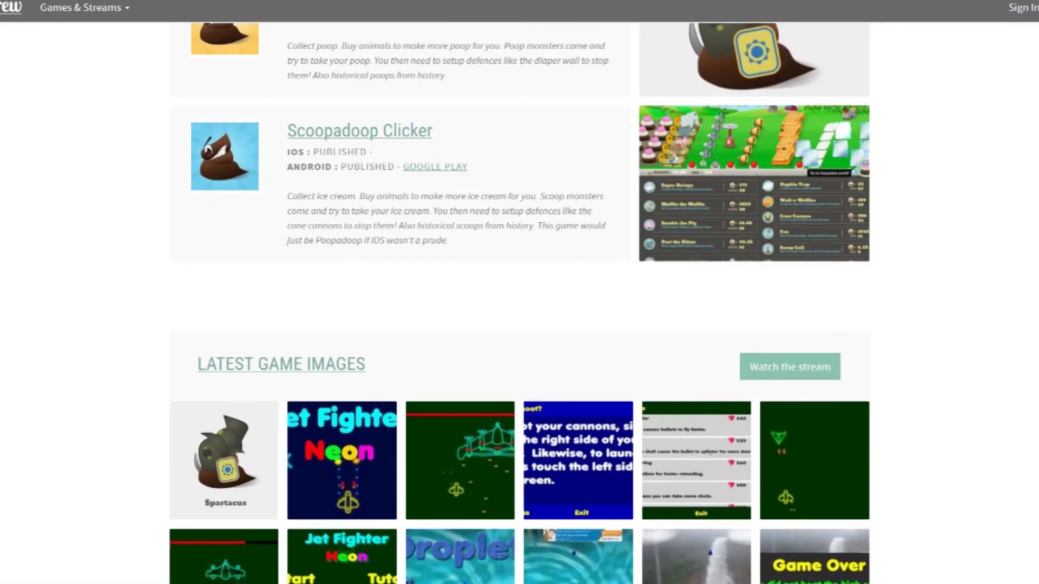
# Open the game media stream, load its pending update, and examine the Spartacus entry for Poopadoop Clicker.
pyautogui.click(101, 1)
pyautogui.click(220, 201)
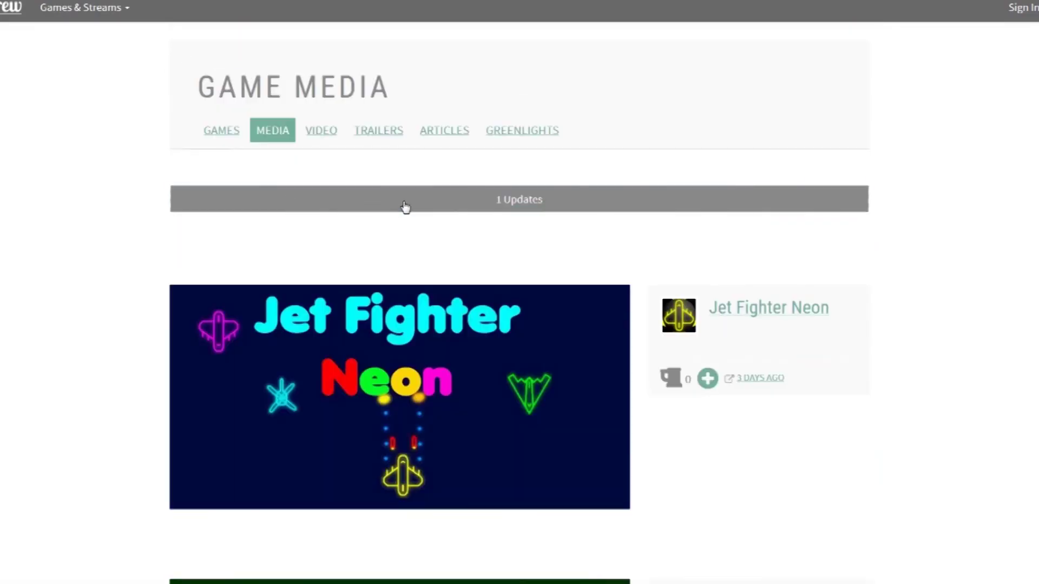
pyautogui.scroll(-2, 49, 295)
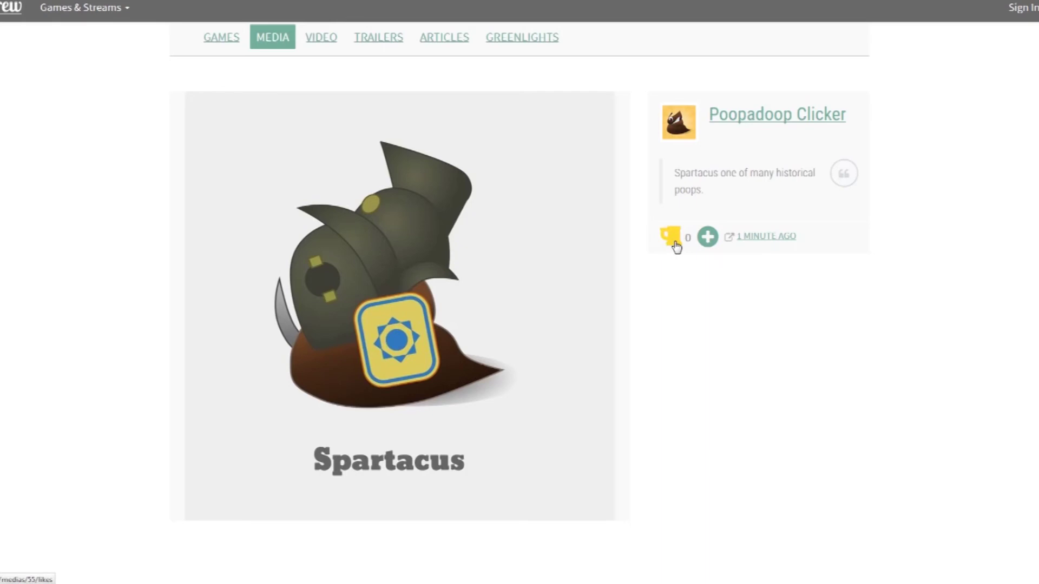
pyautogui.scroll(-1, 707, 327)
pyautogui.scroll(1, 707, 327)
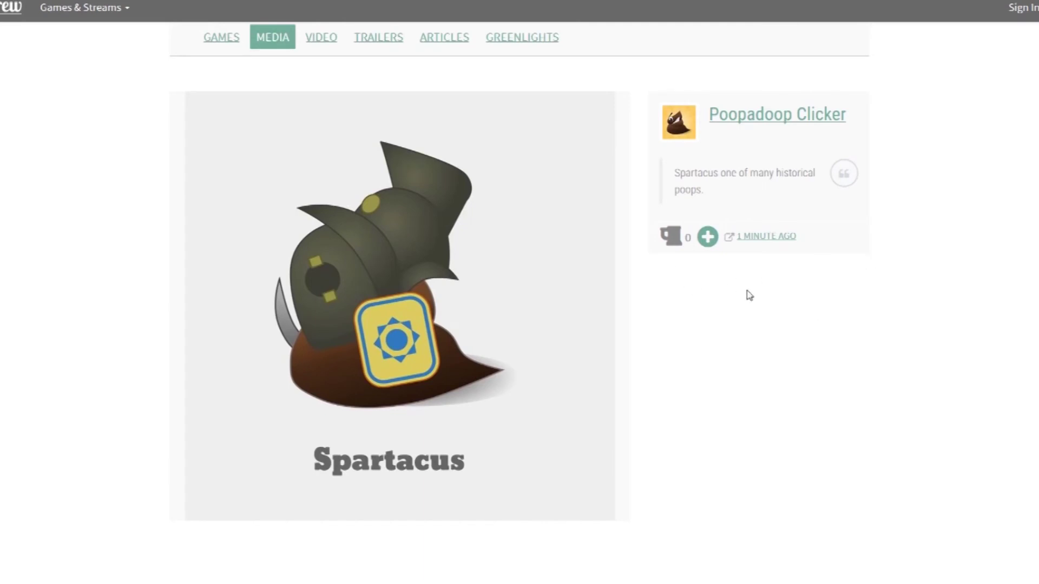
pyautogui.scroll(1, 84, 278)
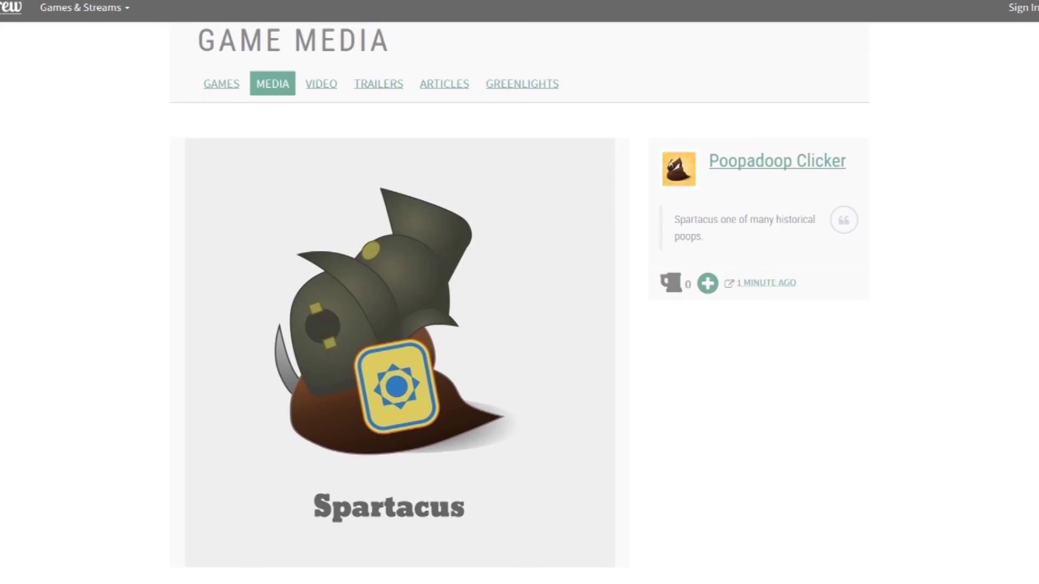
pyautogui.scroll(1, 519, 303)
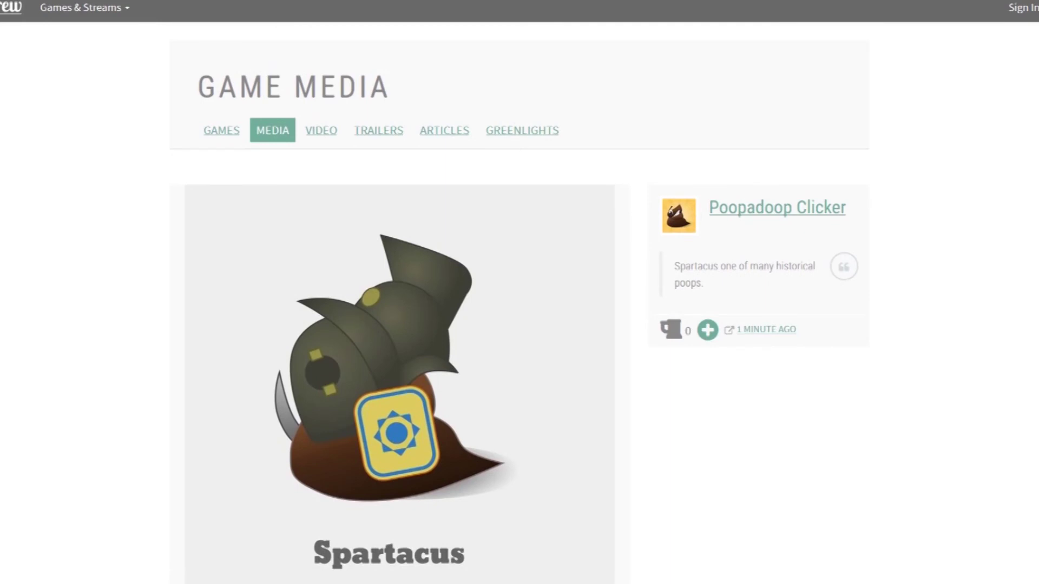